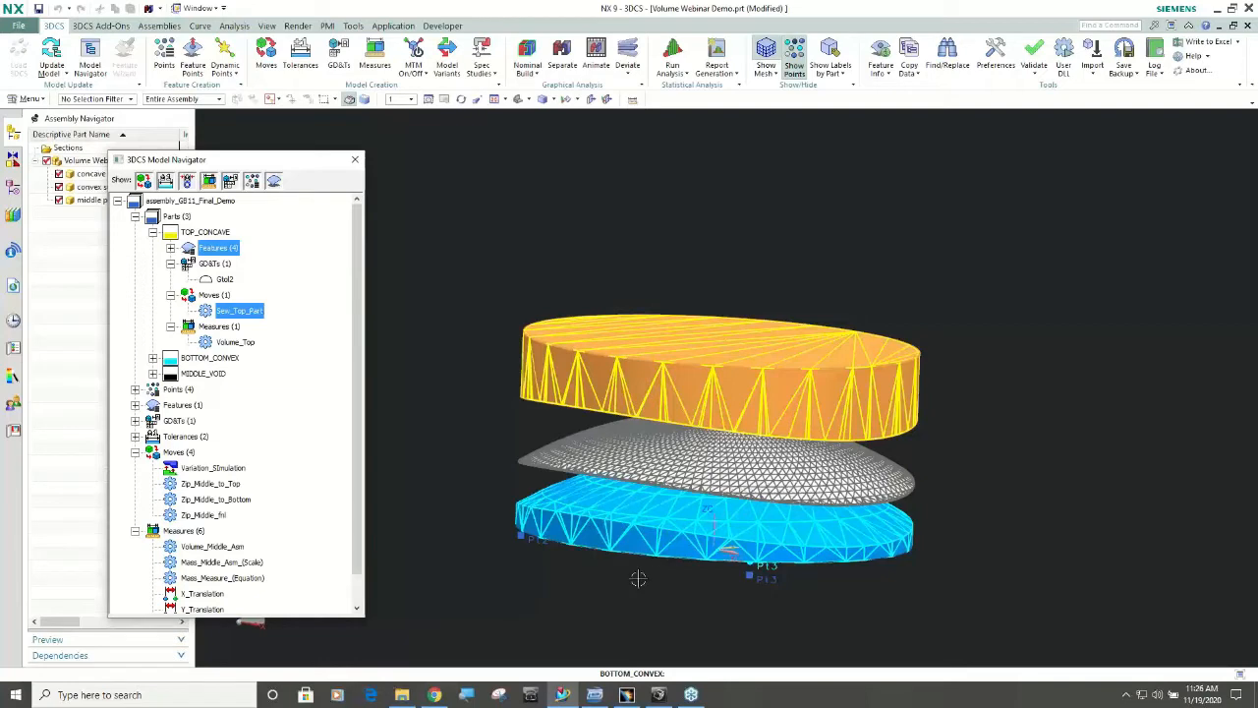
Step: Examine the surfaces tied by the Zip_Middle_to_Top, Zip_Middle_to_Bottom and Zip_Middle_fnl moves, highlighting each move in turn
left_click(197, 491)
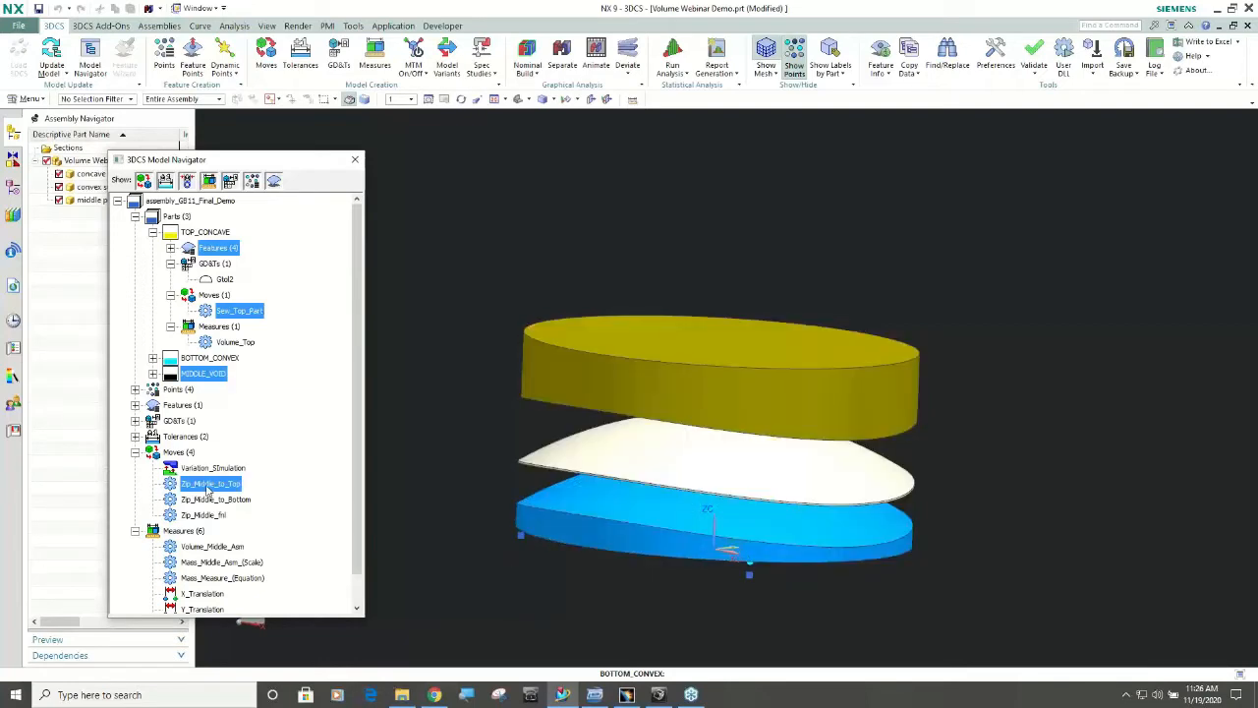
left_click(212, 499)
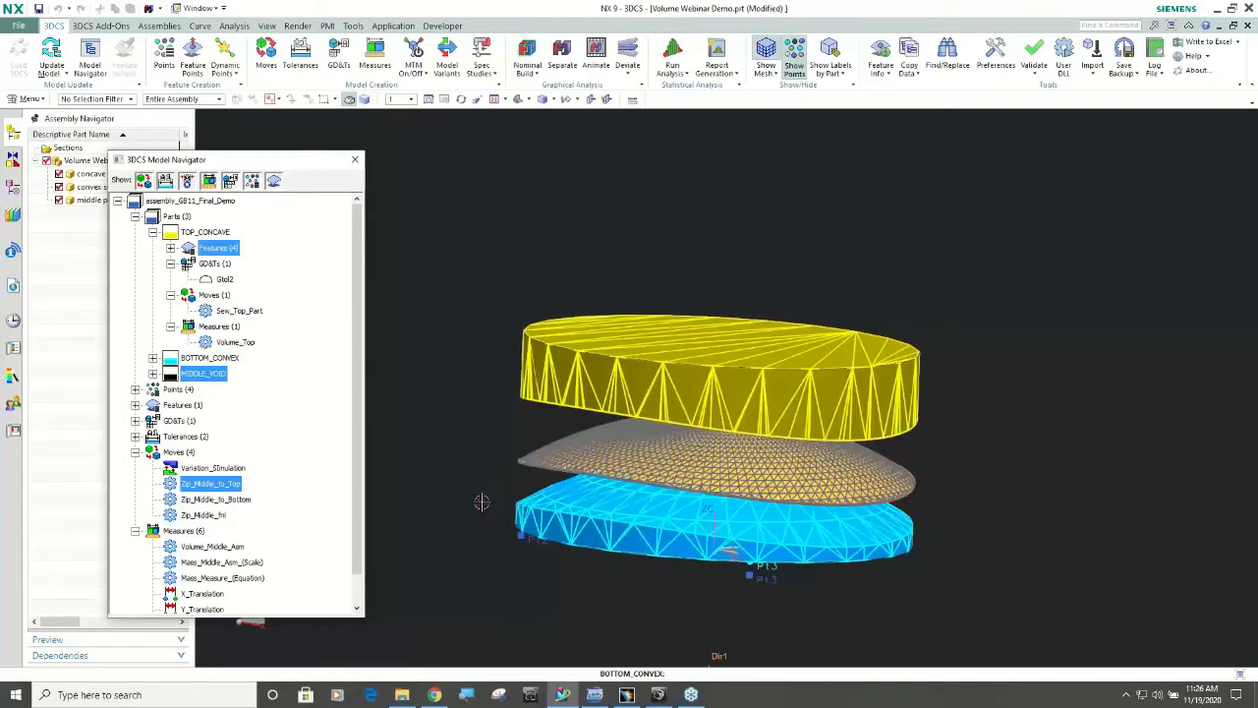
middle_click_drag(481, 503, 483, 498)
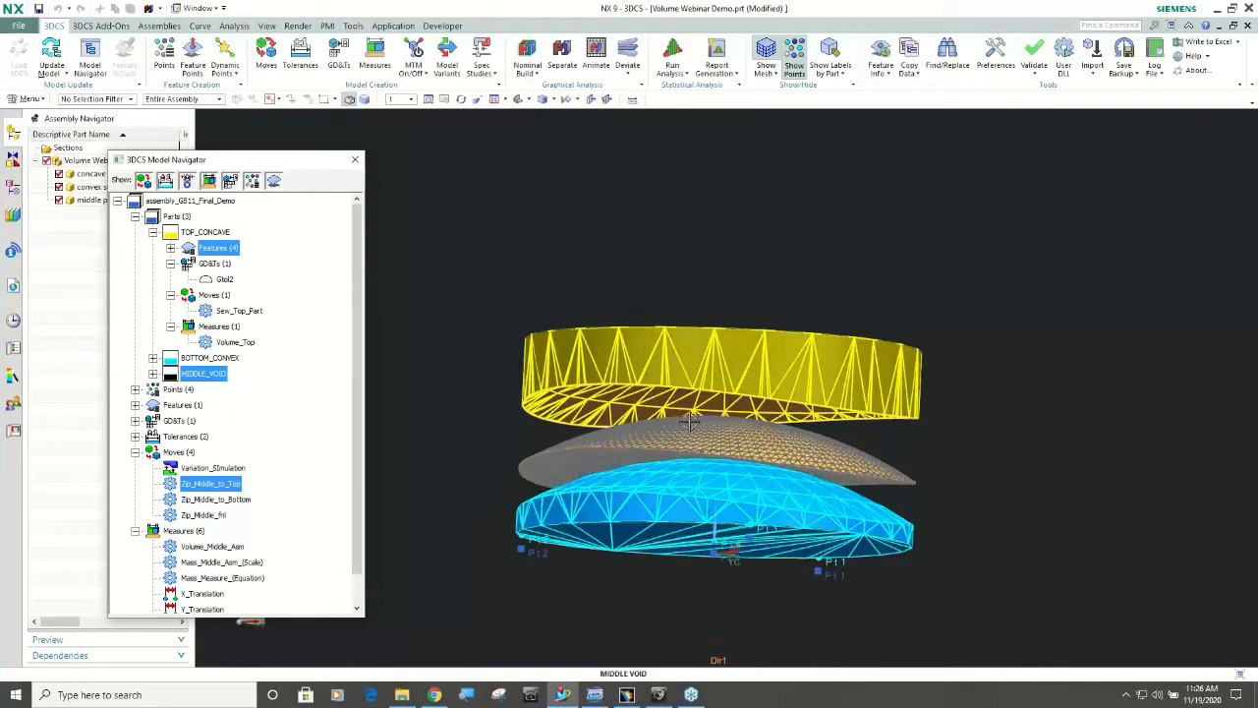
left_click(214, 499)
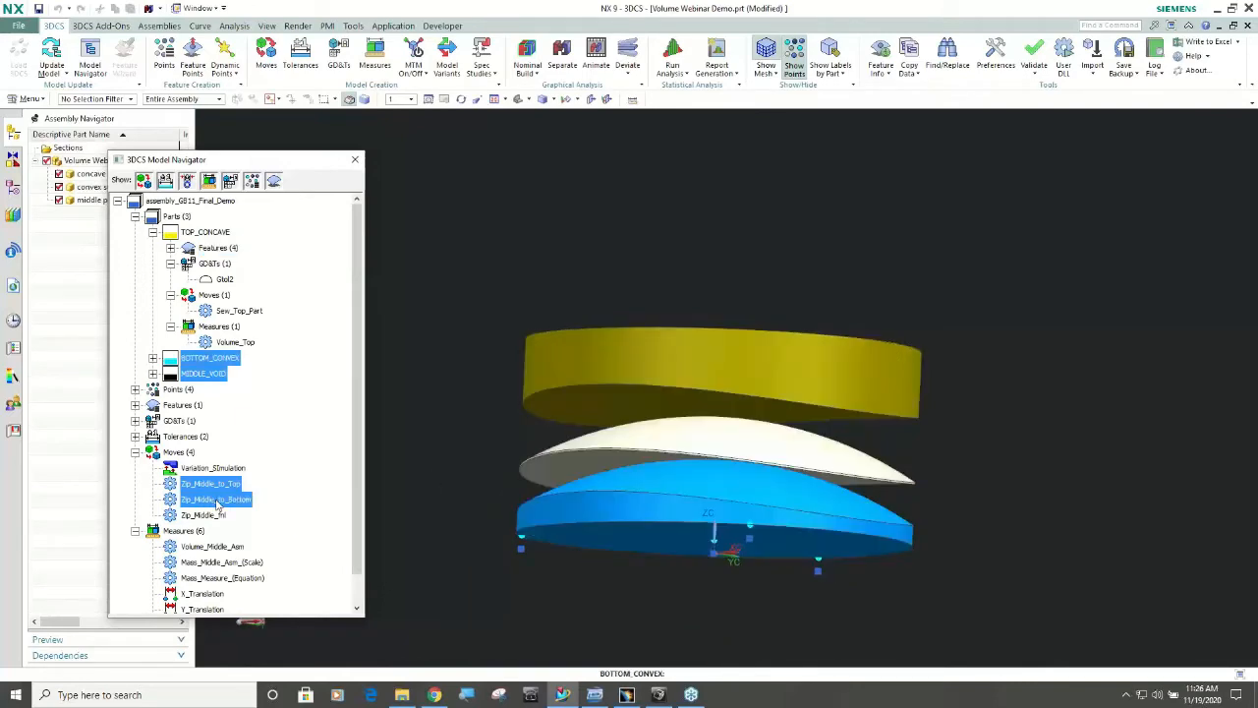
left_click(216, 502)
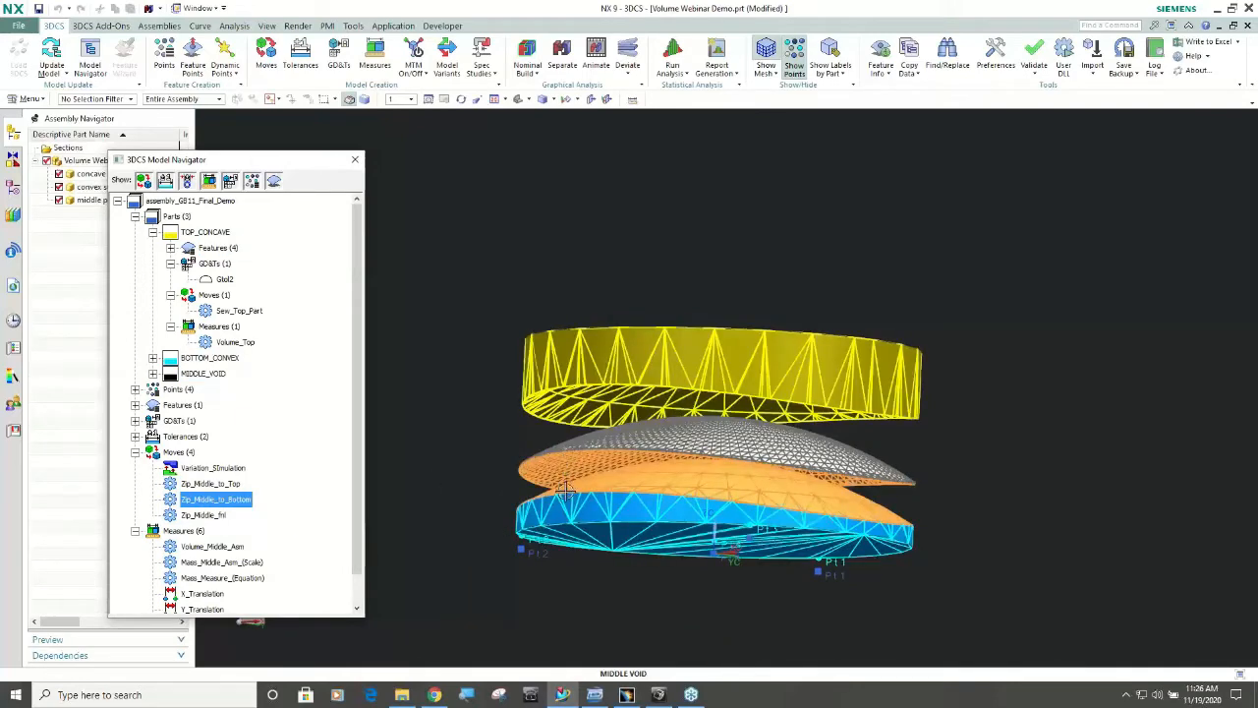
left_click(209, 517)
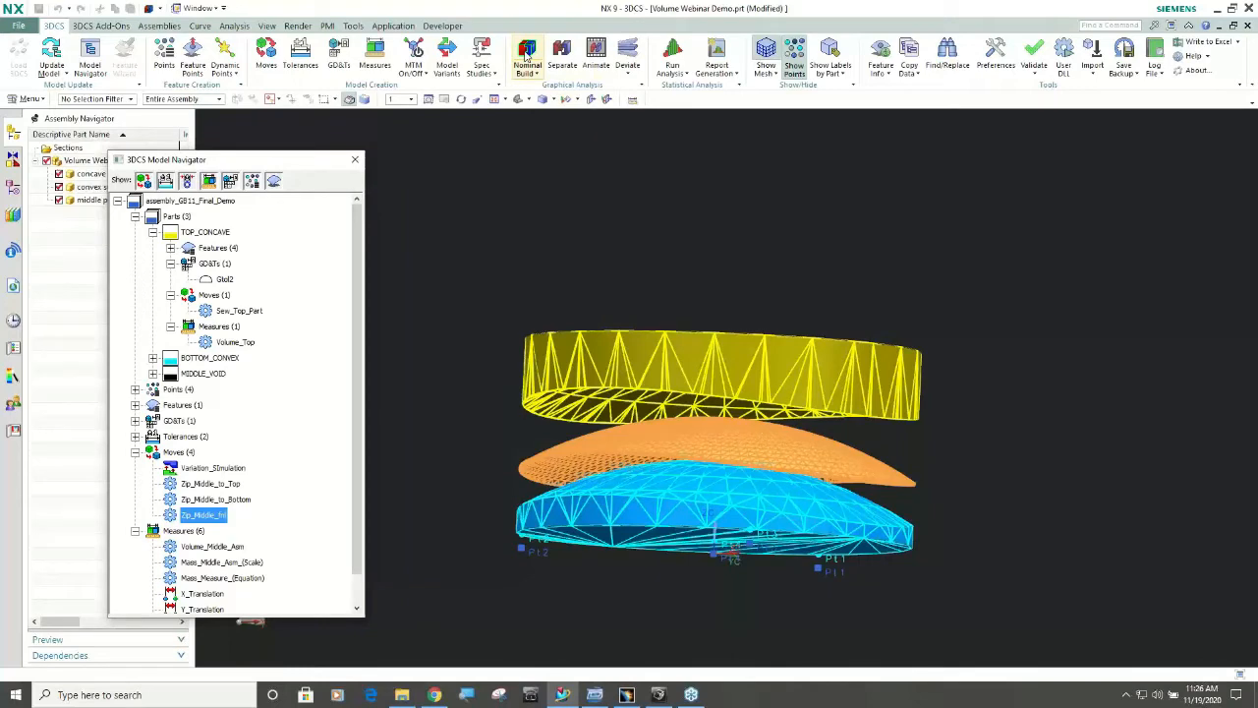
Step: Run Nominal Build on the assembly and preview its part variation with Deviate through run 6
left_click(526, 55)
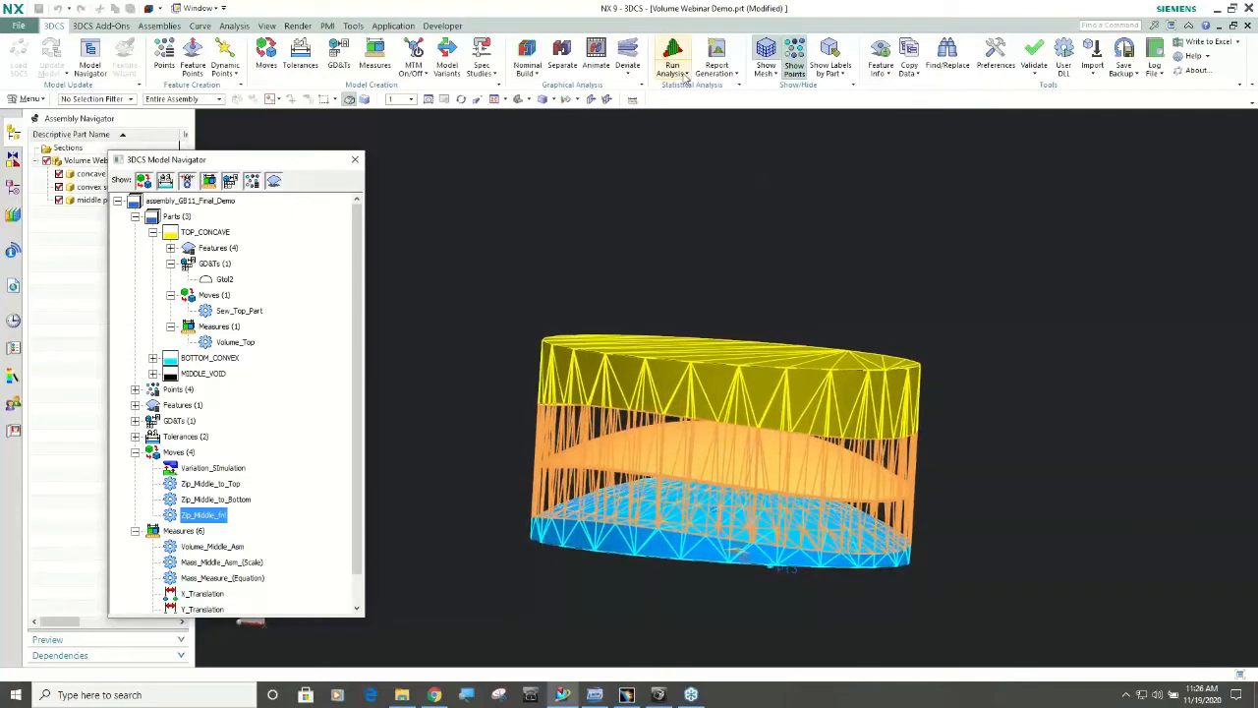
left_click(629, 59)
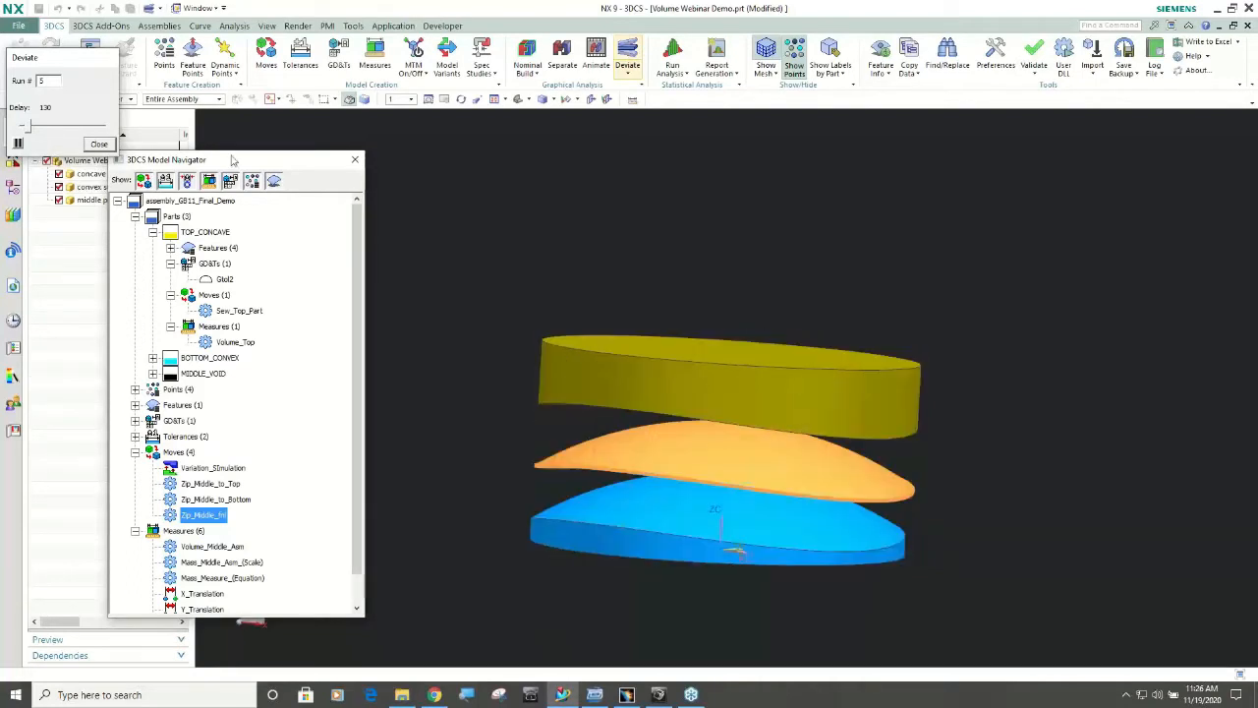
left_click(103, 145)
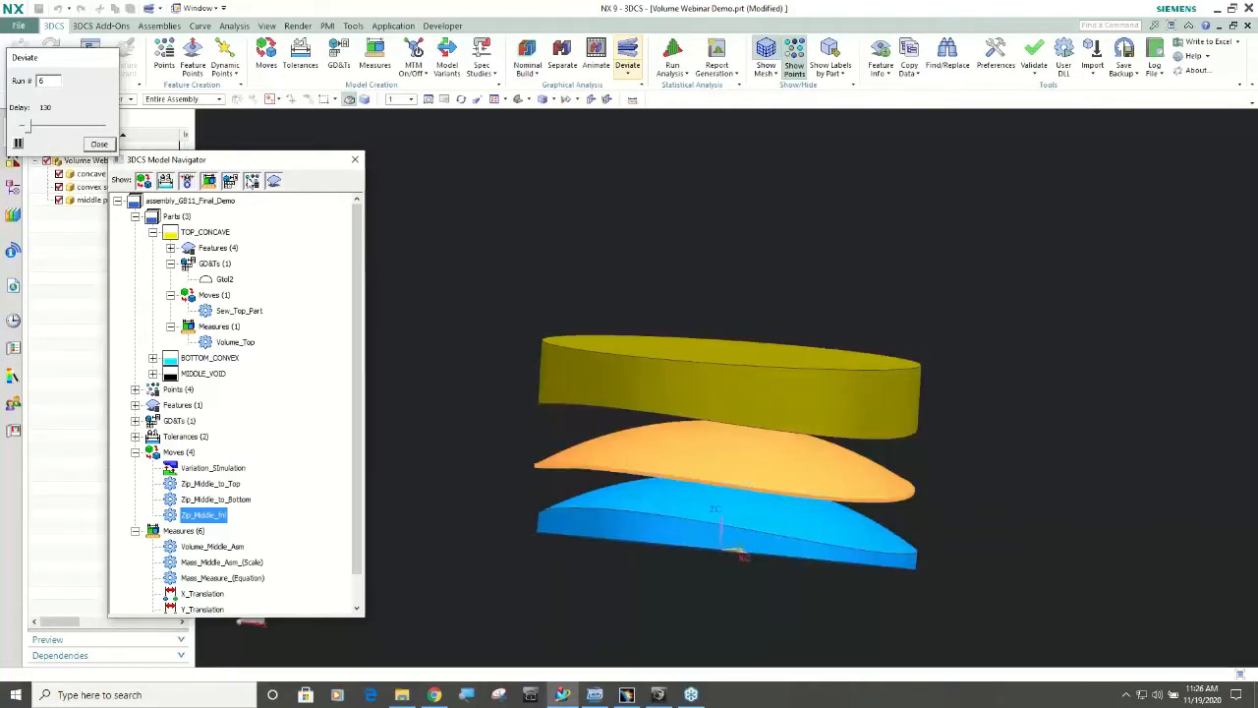
Step: Review the definition of the Volume_Middle_Asm measure without changing it
left_click(226, 547)
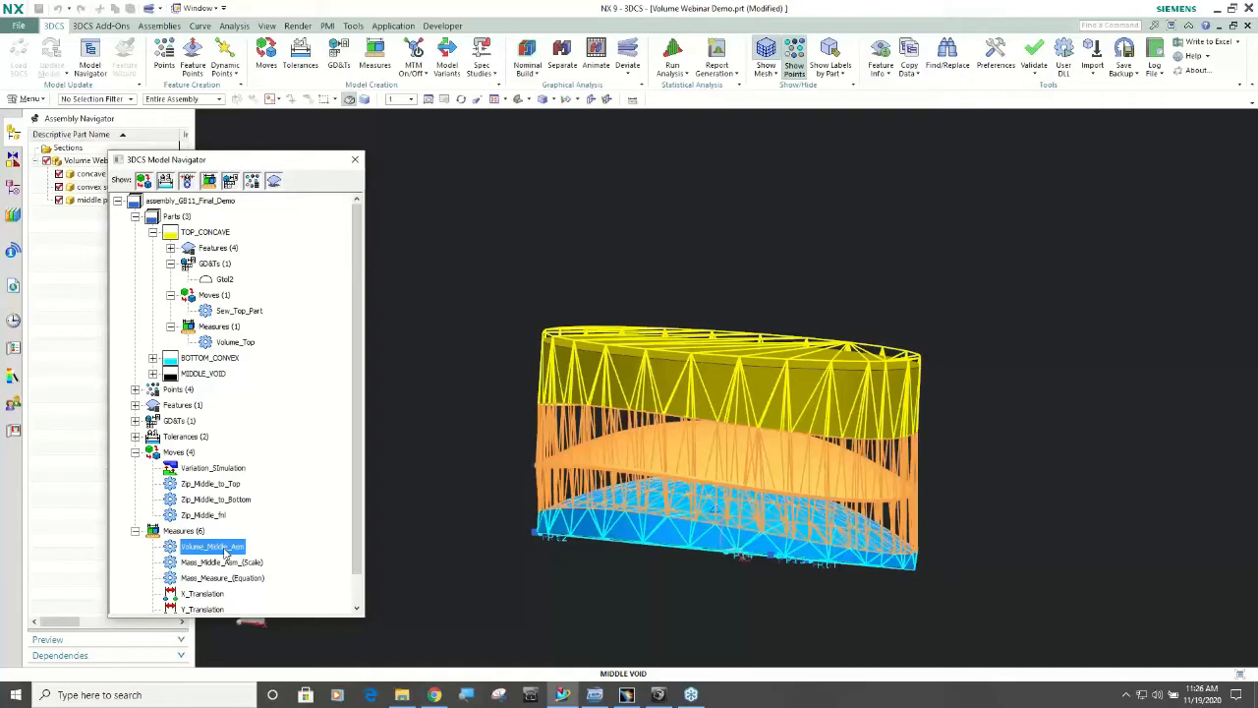
double_click(225, 549)
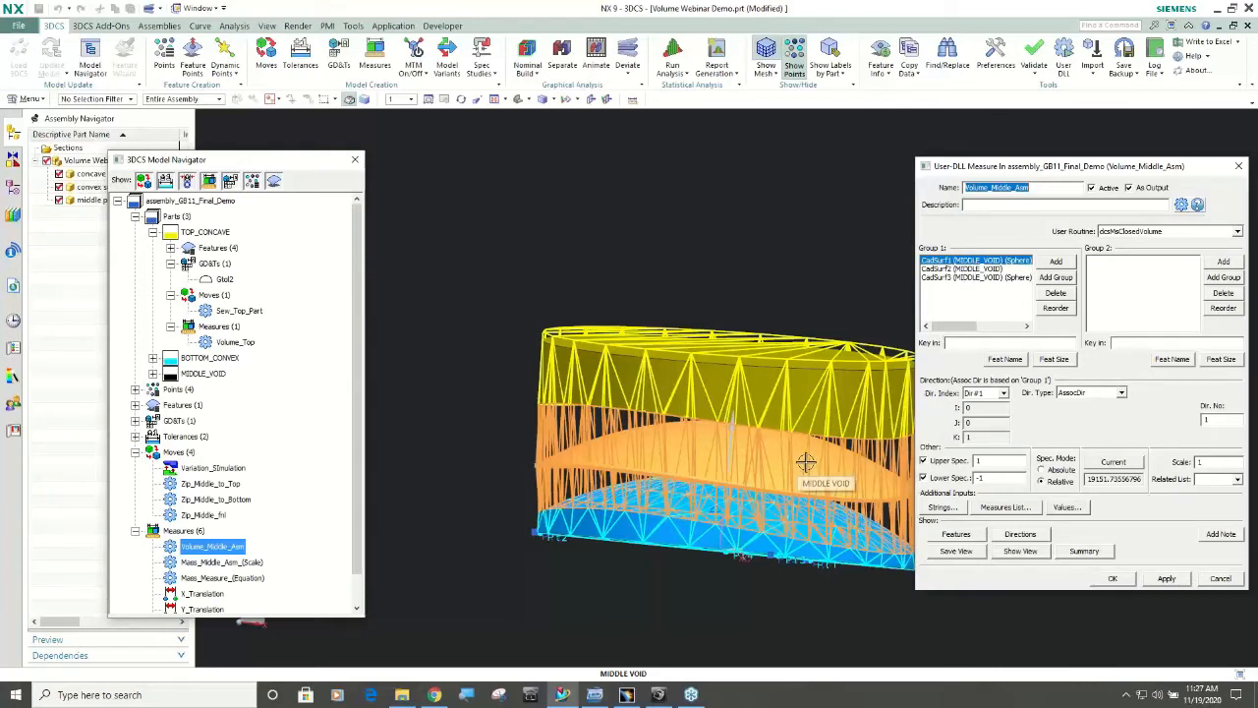
left_click(1220, 579)
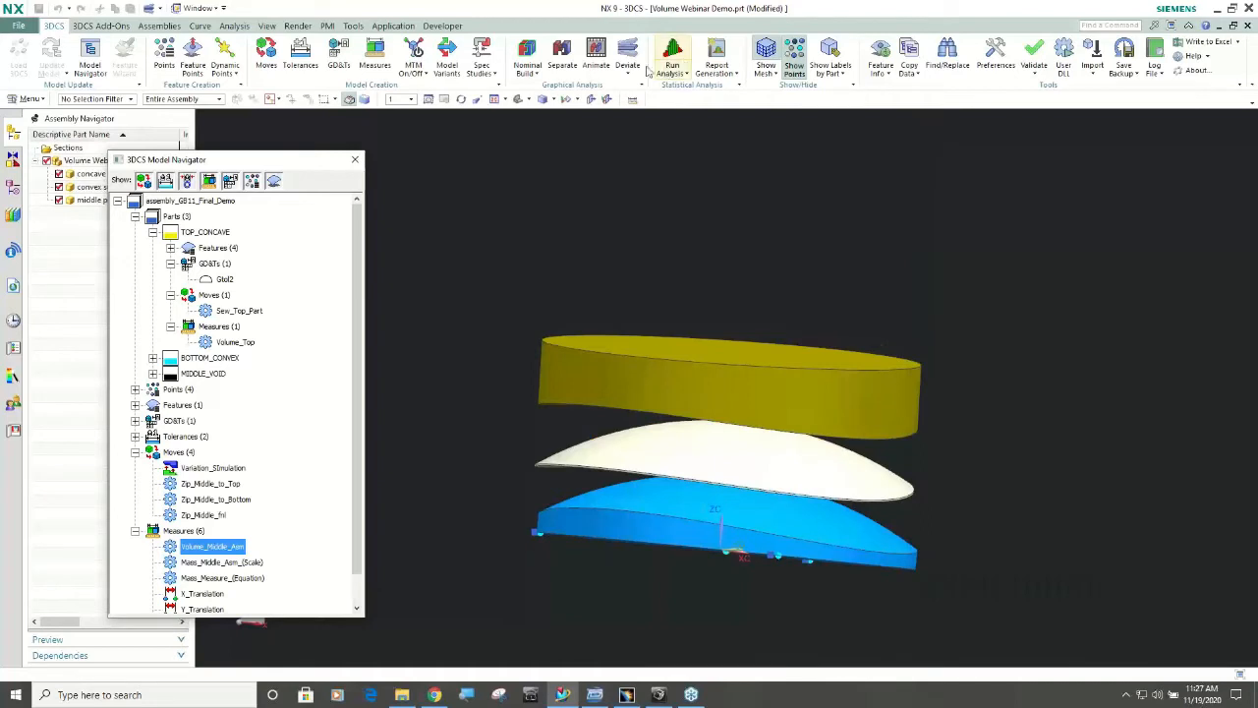
Step: Separate the assembly and animate its build sequence move by move up to Zip_Middle_to_Top
left_click(563, 49)
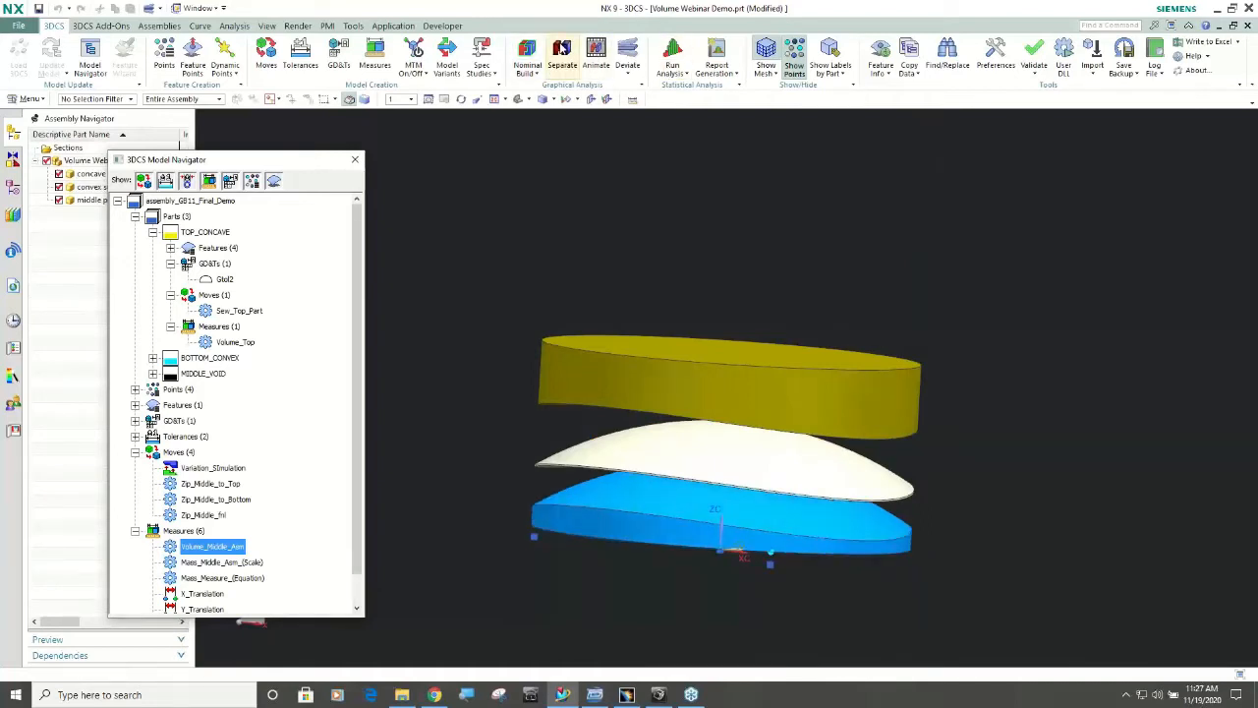
left_click(597, 57)
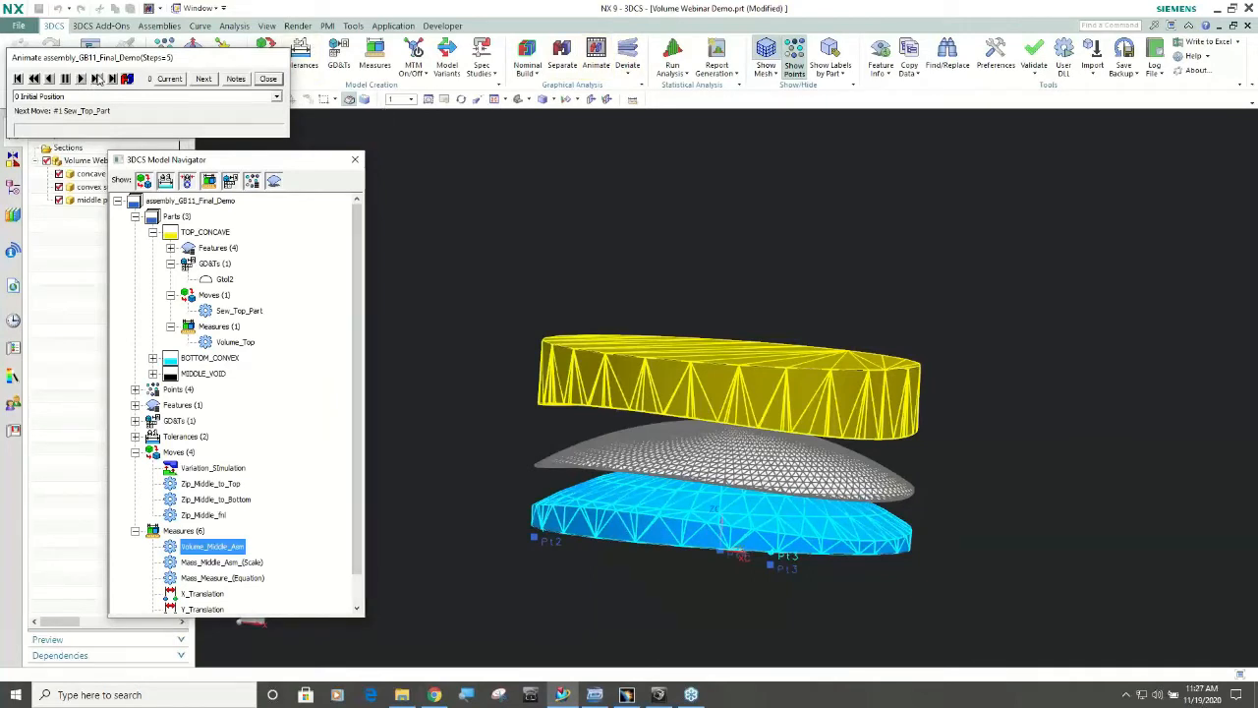
left_click(97, 79)
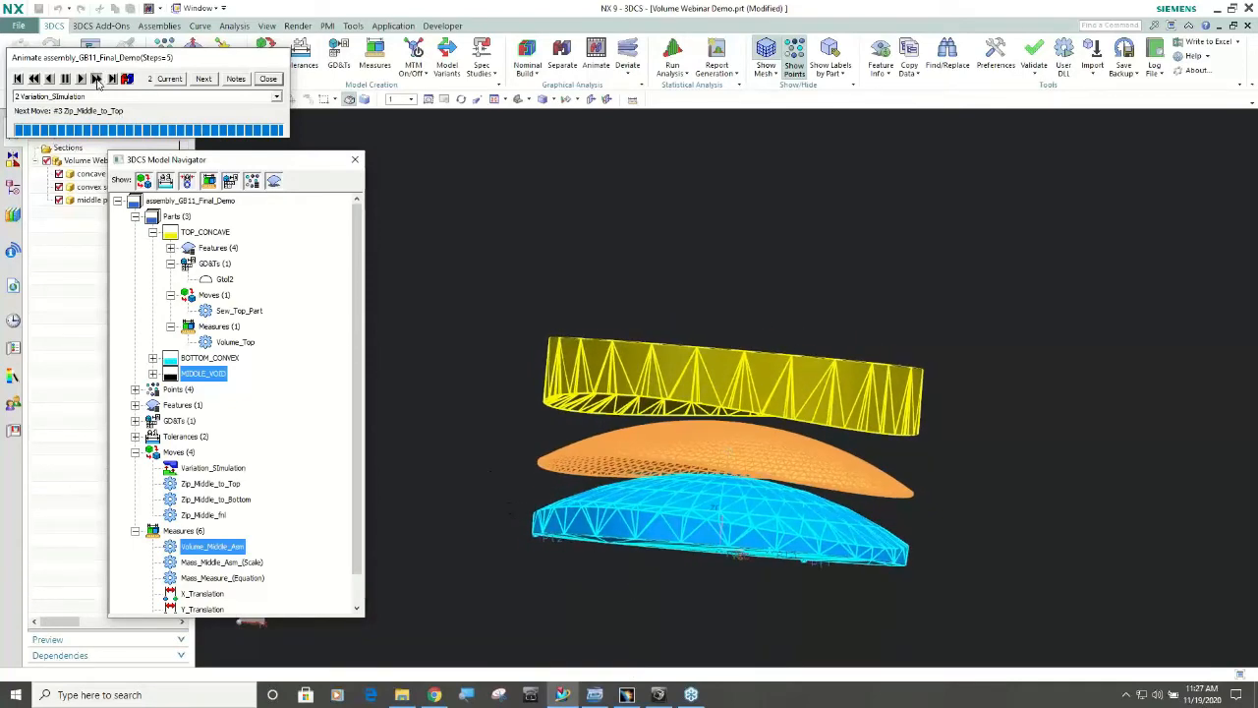
left_click(96, 79)
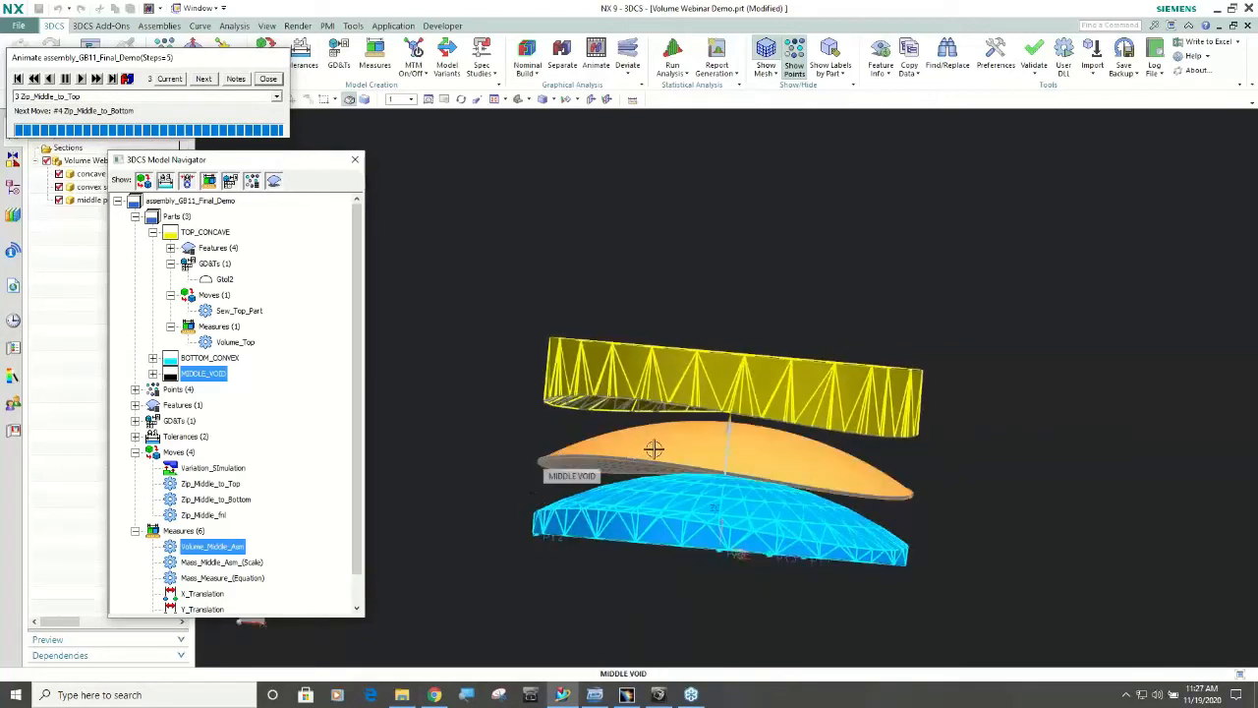
Step: Advance the build animation through the Zip_Middle_to_Bottom and Zip_Middle_fnl moves, inspecting the middle void's mesh between moves
scroll(643, 452, "up", 3)
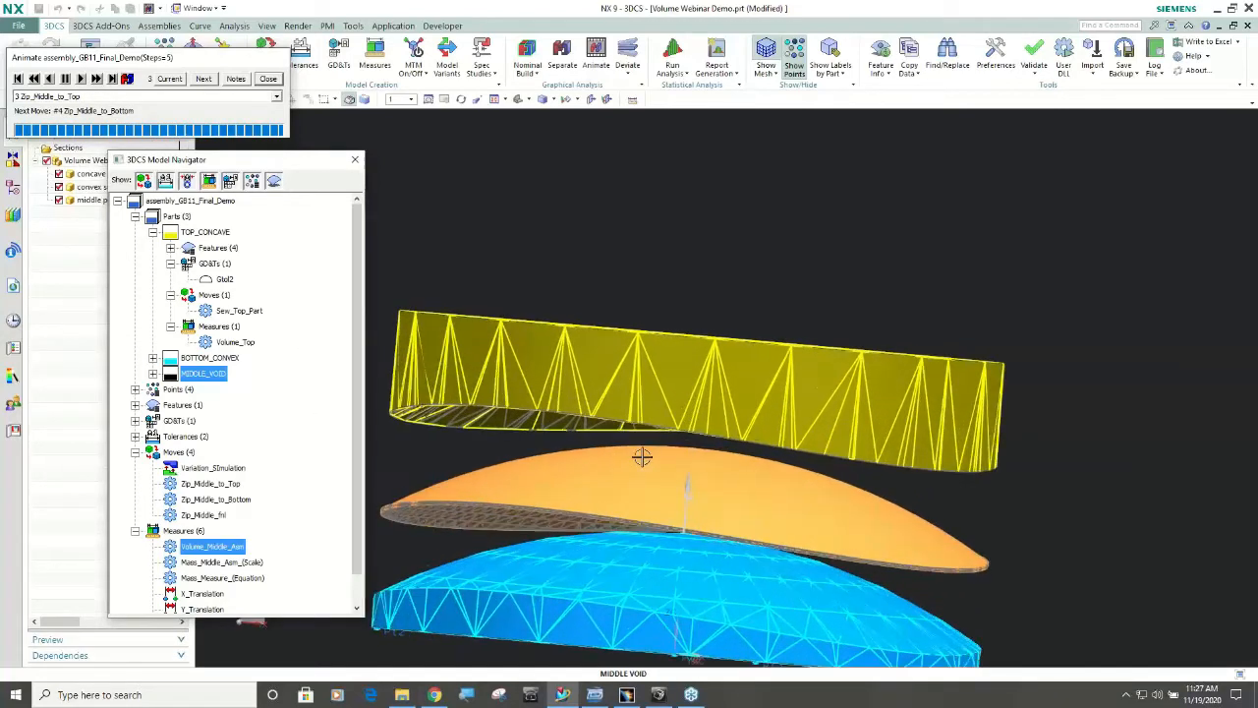
middle_click_drag(642, 457, 659, 478)
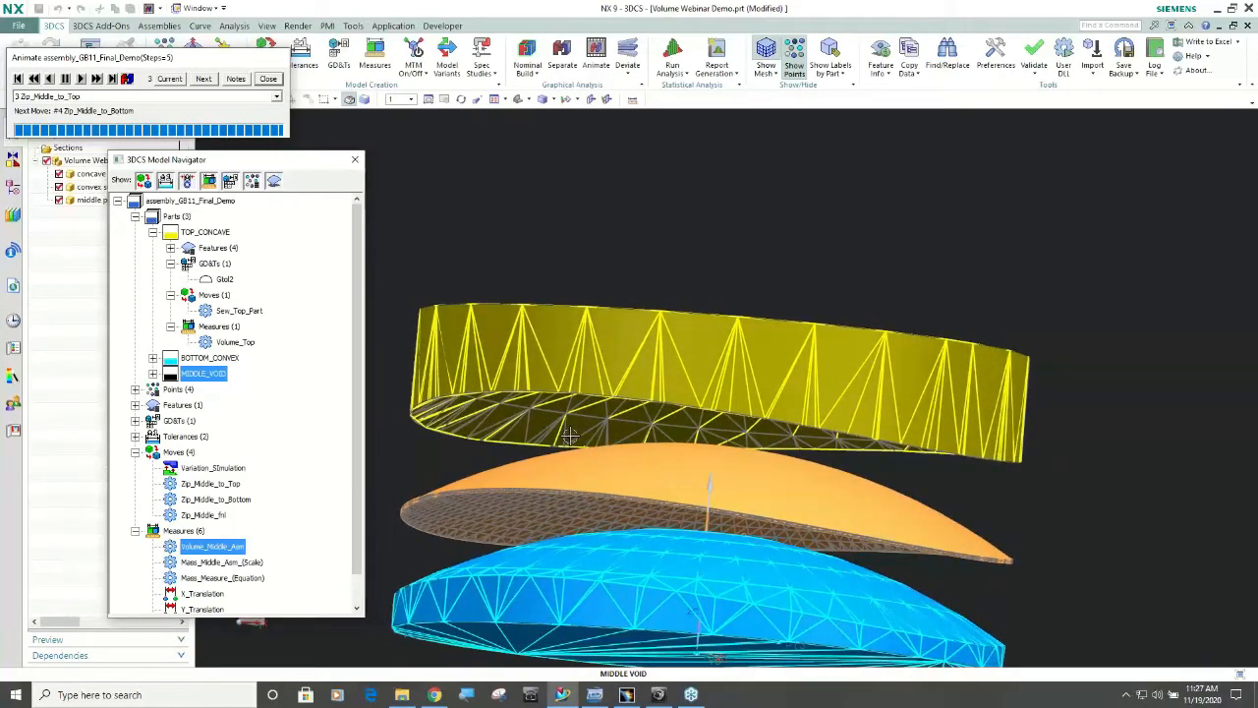
middle_click_drag(568, 432, 597, 415, "shift")
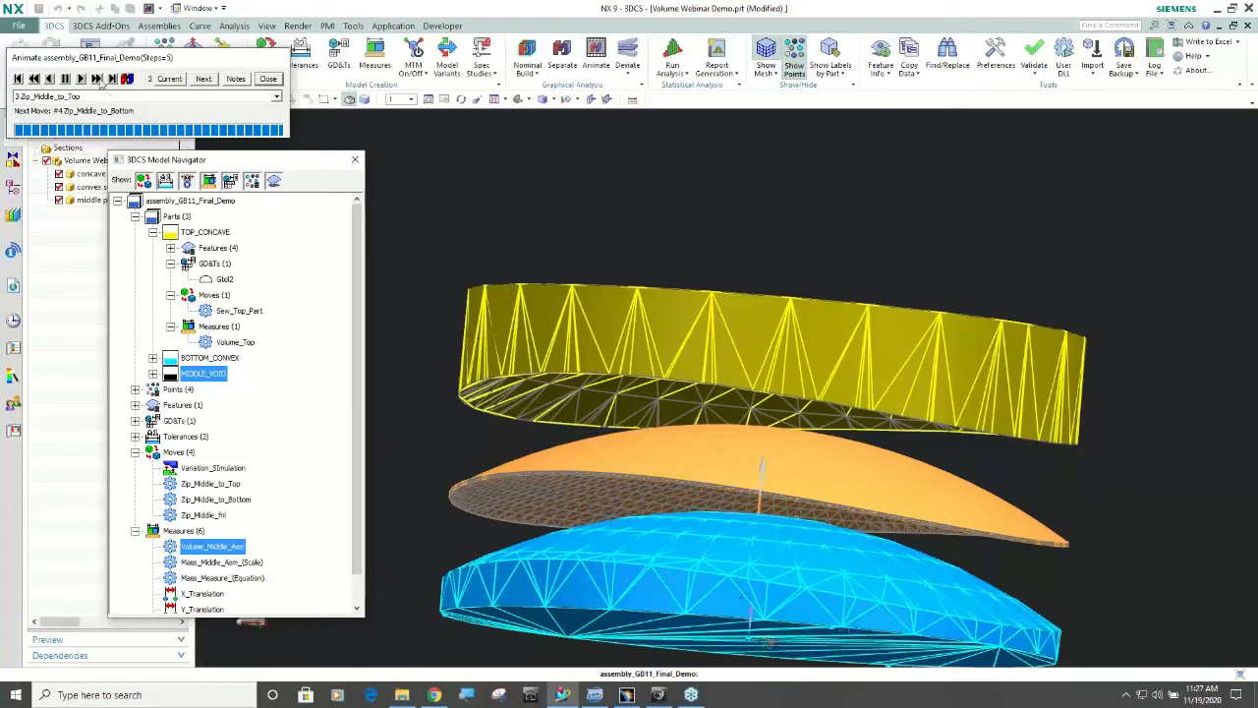
left_click(97, 79)
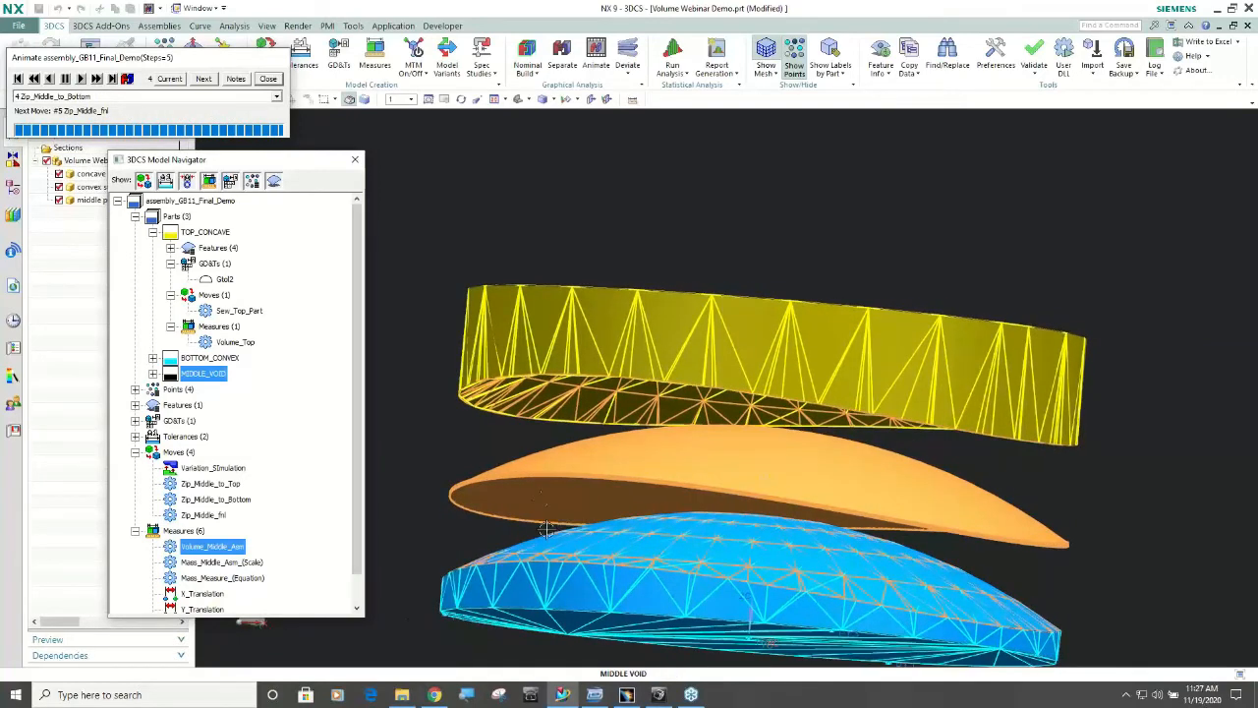
middle_click_drag(560, 555, 464, 568)
left_click(449, 540)
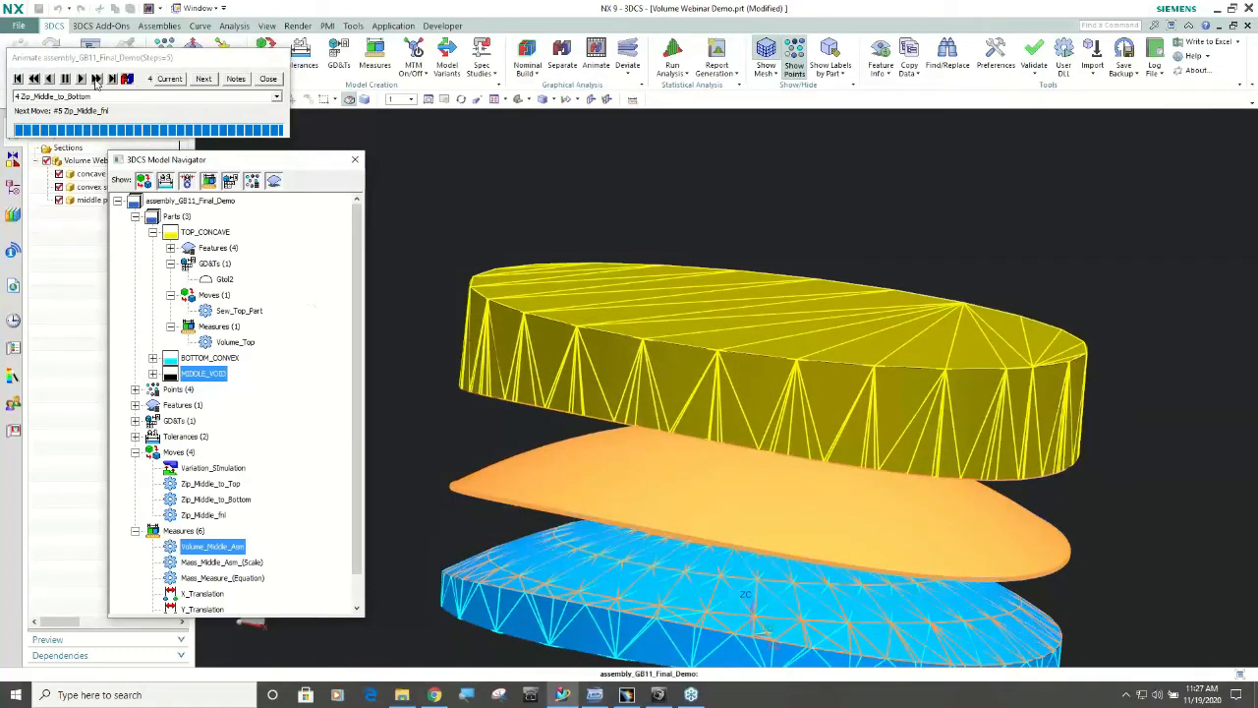
left_click(95, 80)
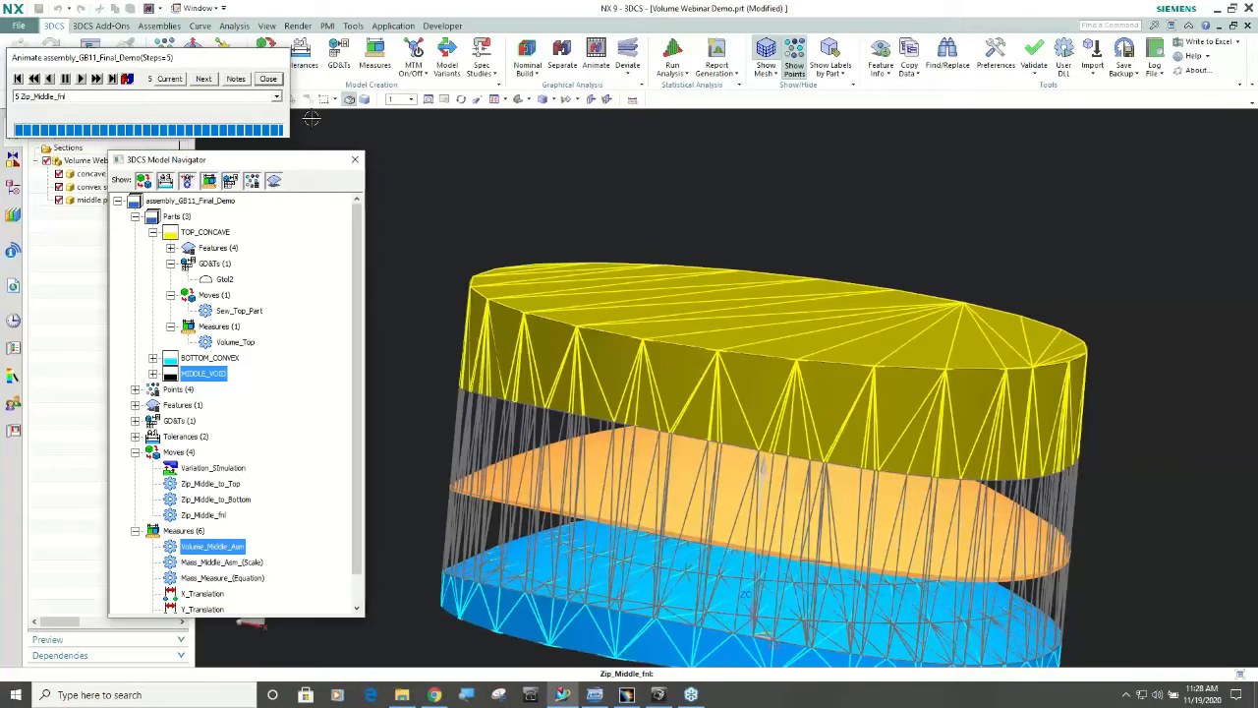
Step: Move the animation window clear of the model tree and check the Volume_Middle_Asm measure at the final move
left_click_drag(256, 62, 462, 74)
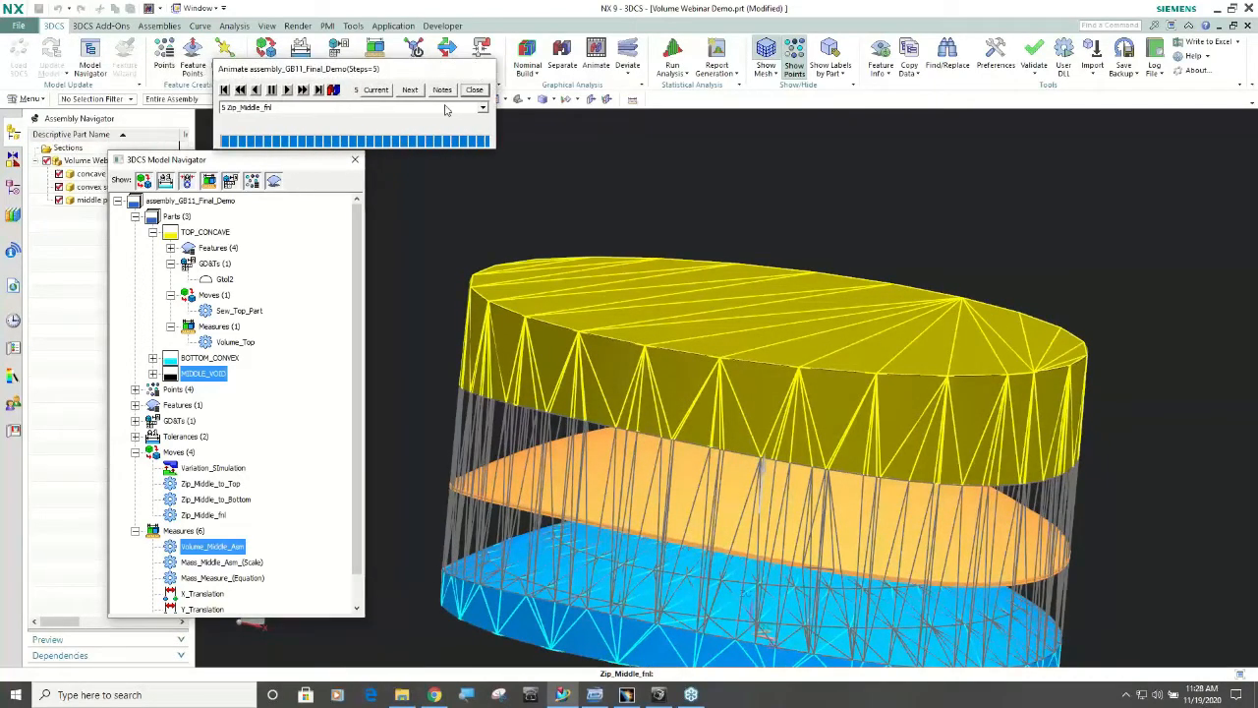
left_click(235, 554)
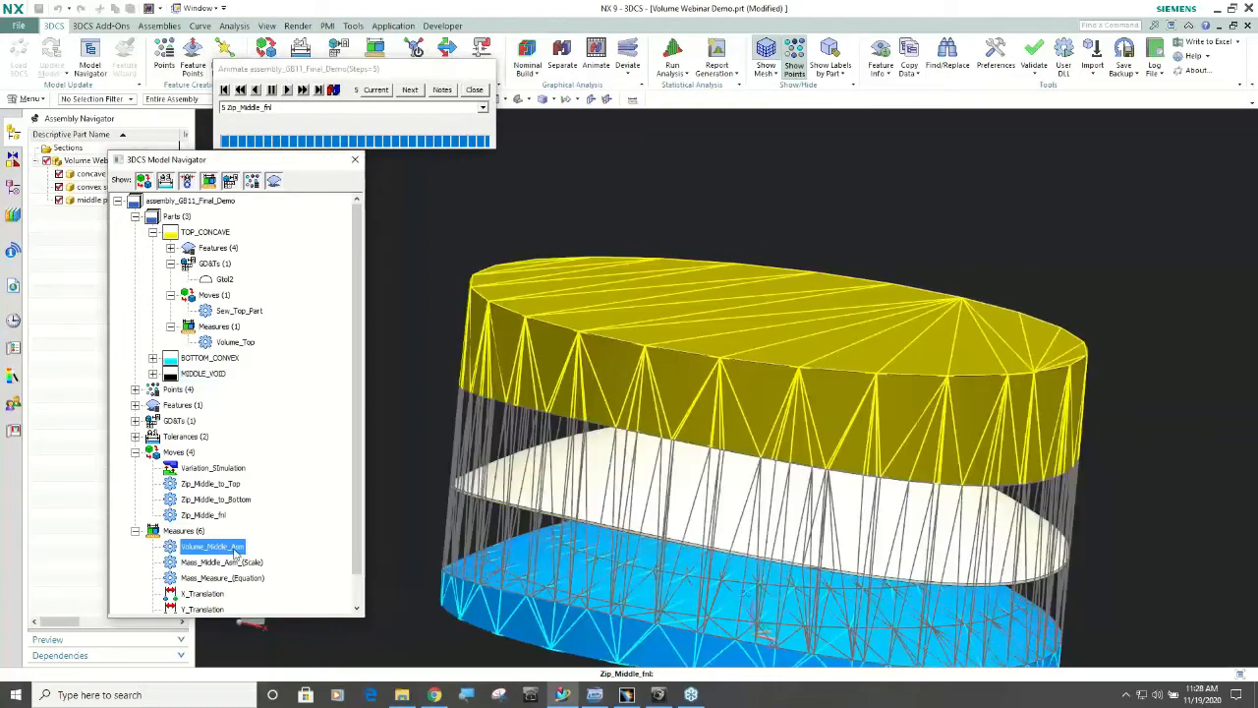
double_click(234, 554)
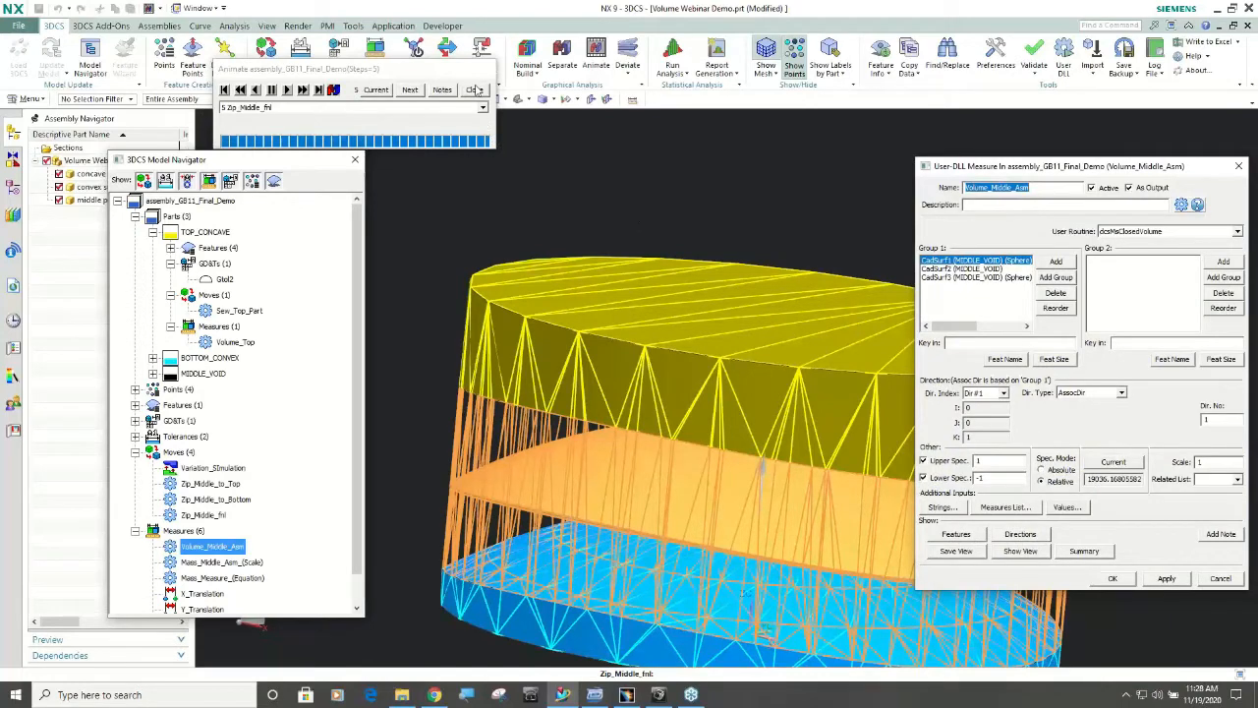
Step: End the animation, pause Deviate at run 2 and recalculate the current value of Volume_Middle_Asm
left_click(475, 90)
left_click(630, 55)
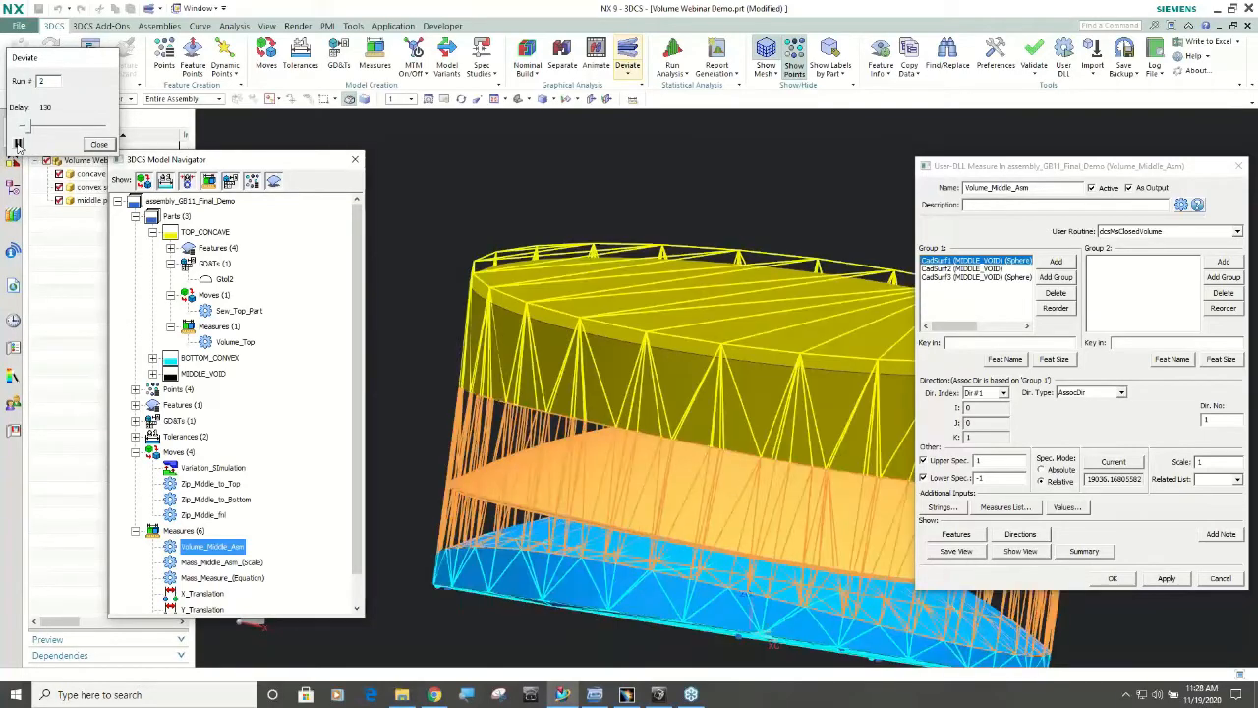
left_click(17, 144)
left_click(1117, 466)
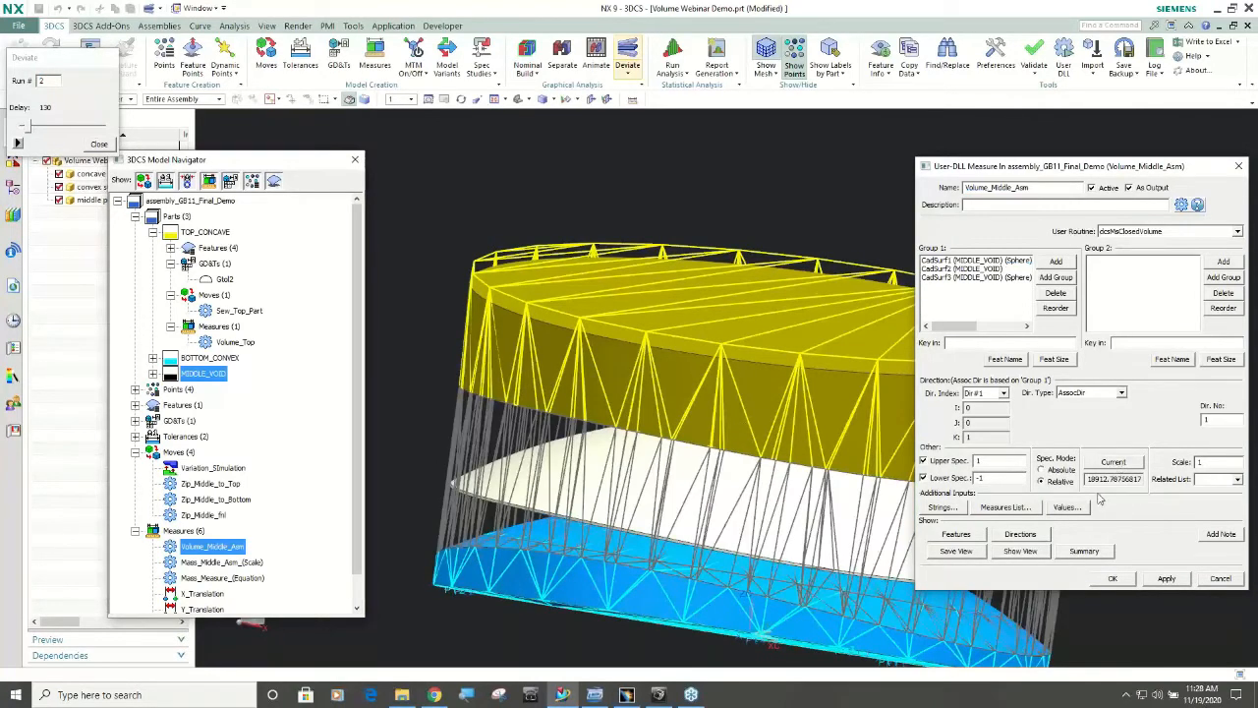
left_click(1112, 579)
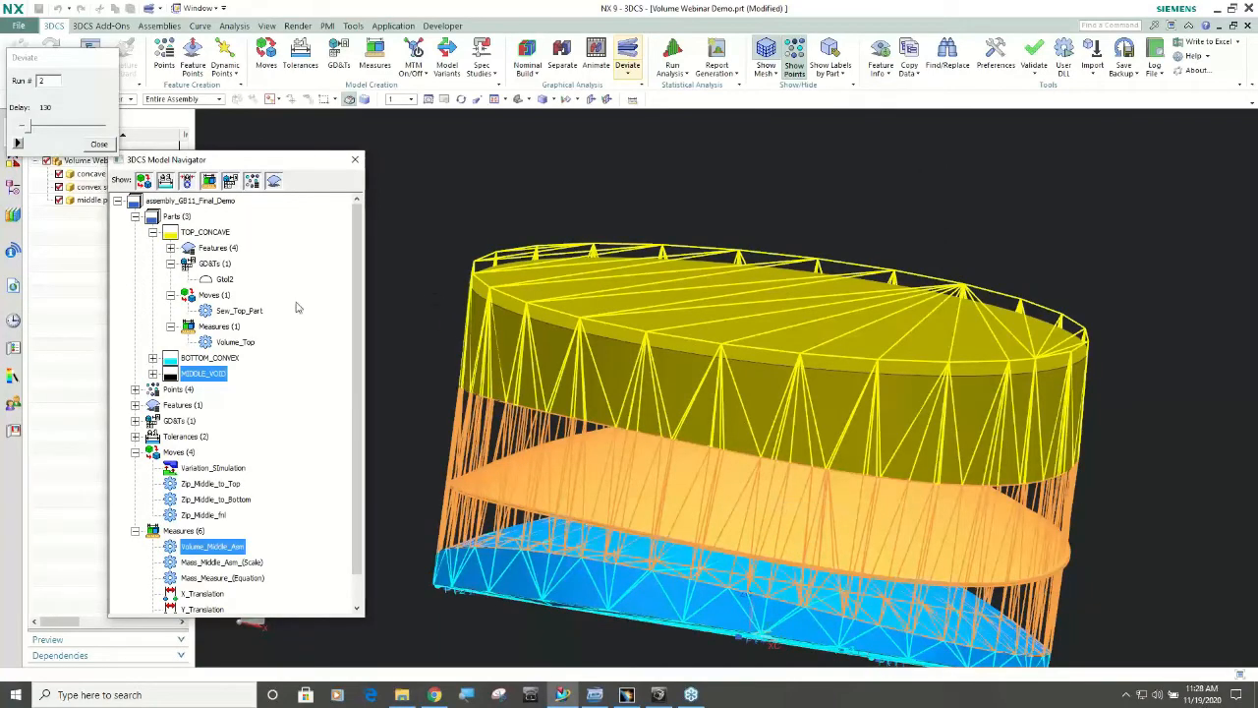
Step: End the deviation, separate the assembly and highlight the surfaces used by TOP_CONCAVE's Sew_Top_Part move
left_click(236, 311)
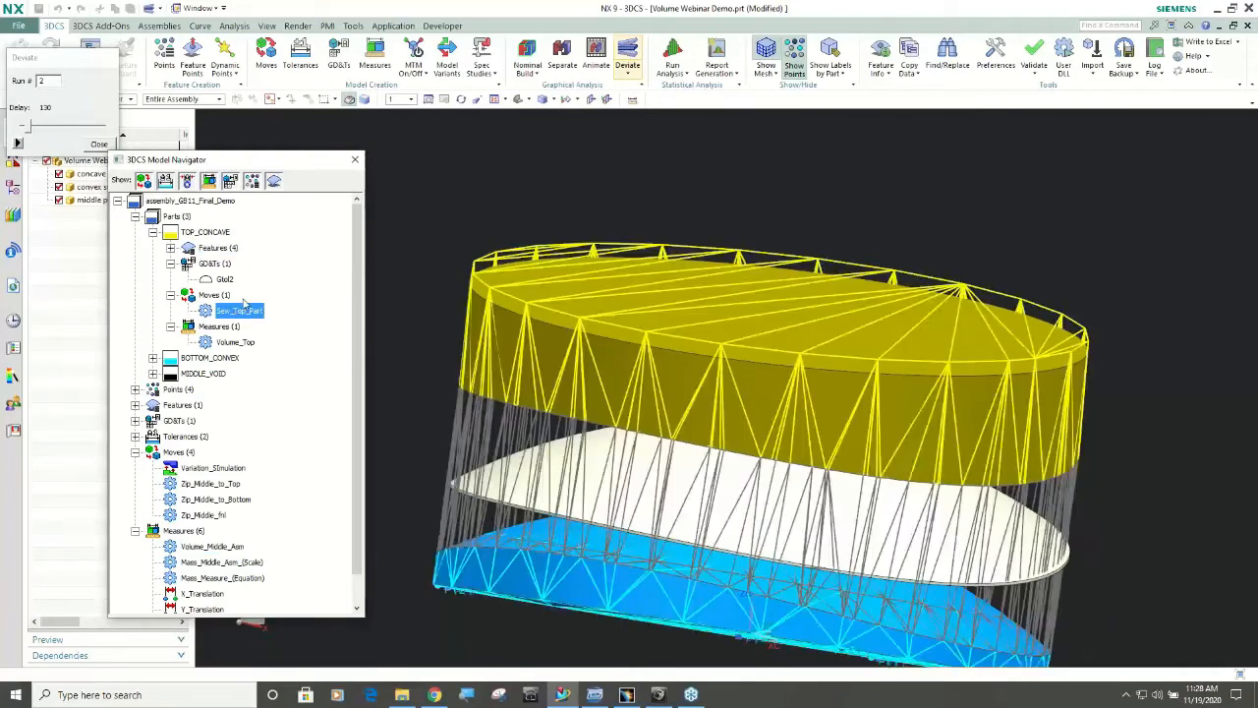
left_click(100, 145)
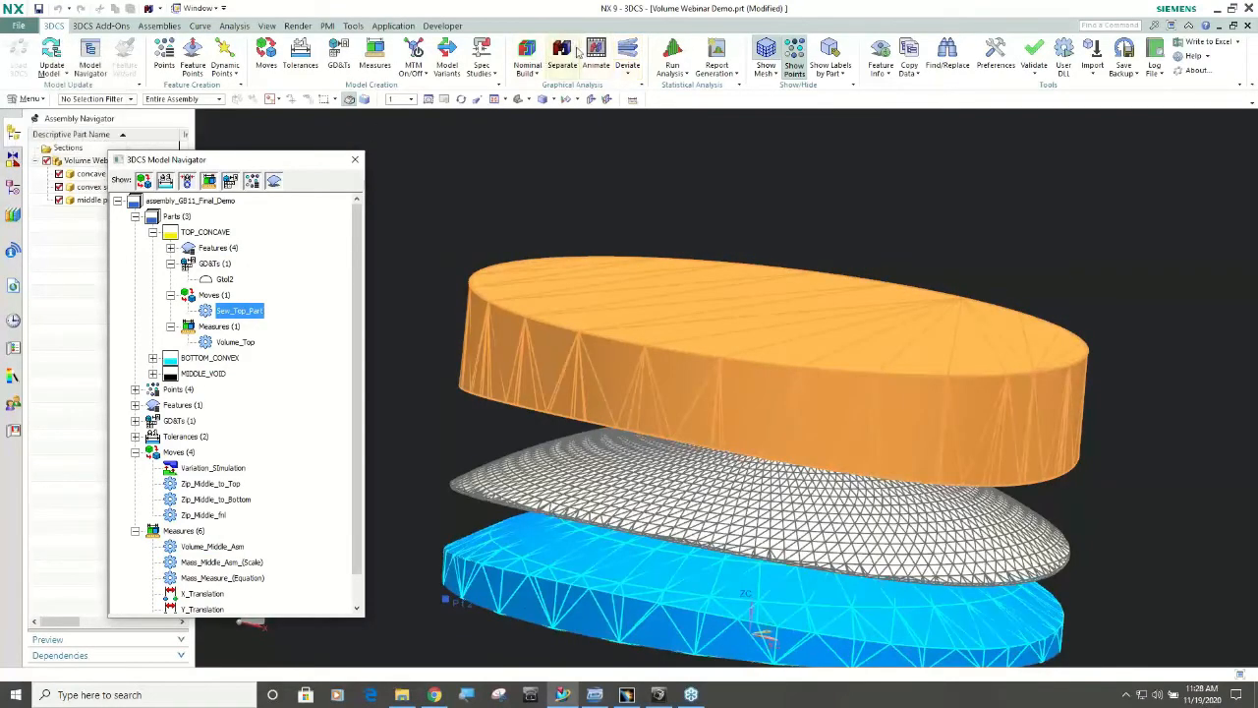
left_click(562, 57)
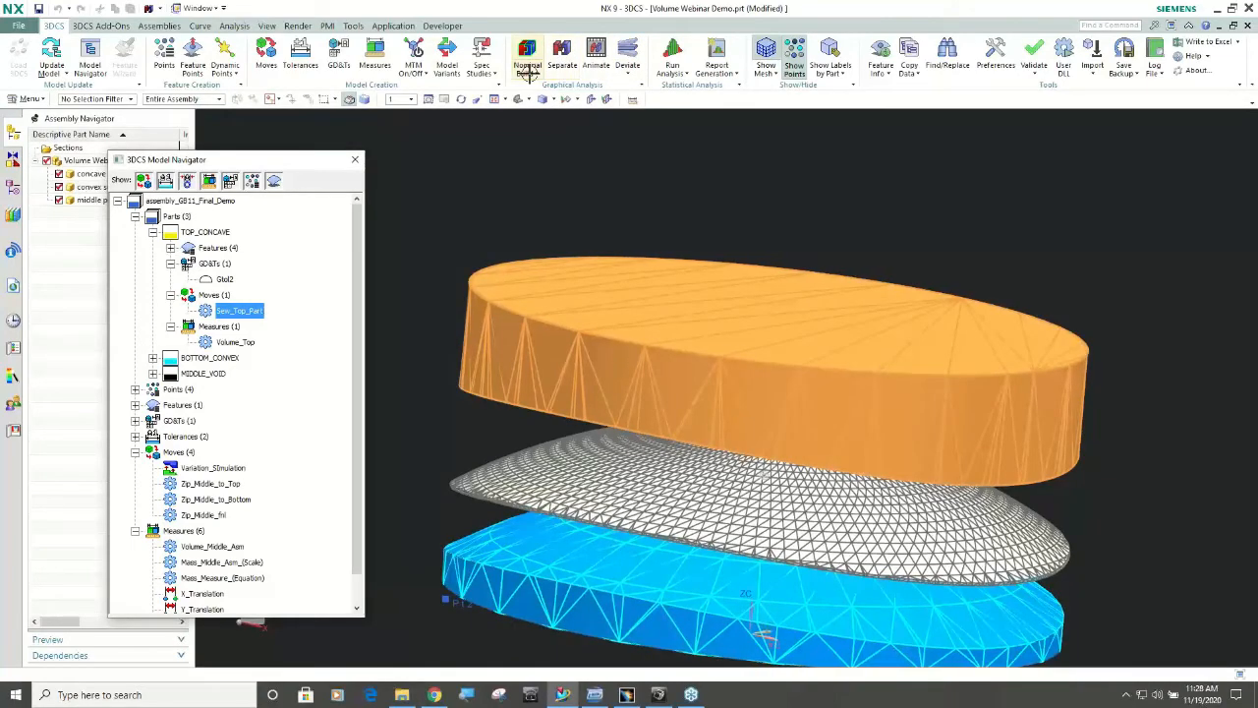
left_click(237, 312)
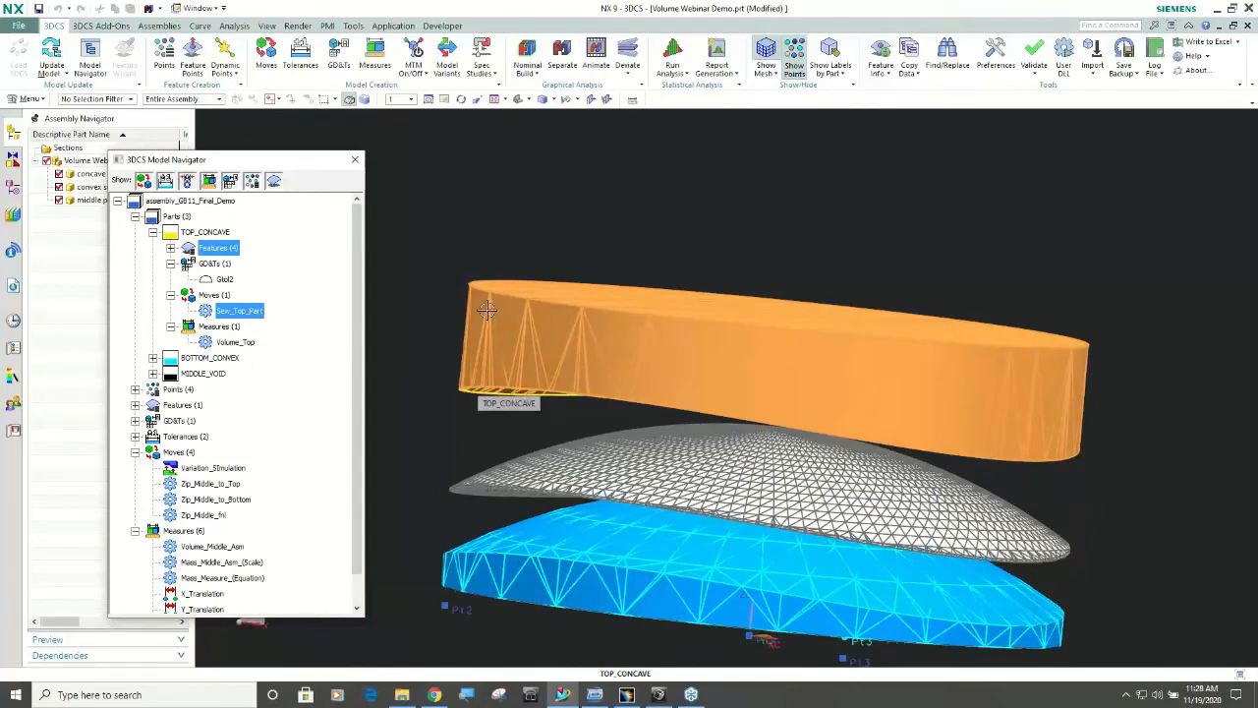
Step: Deviate the assembly from its nominal build and recalculate the current value of TOP_CONCAVE's Volume_Top measure
left_click(232, 342)
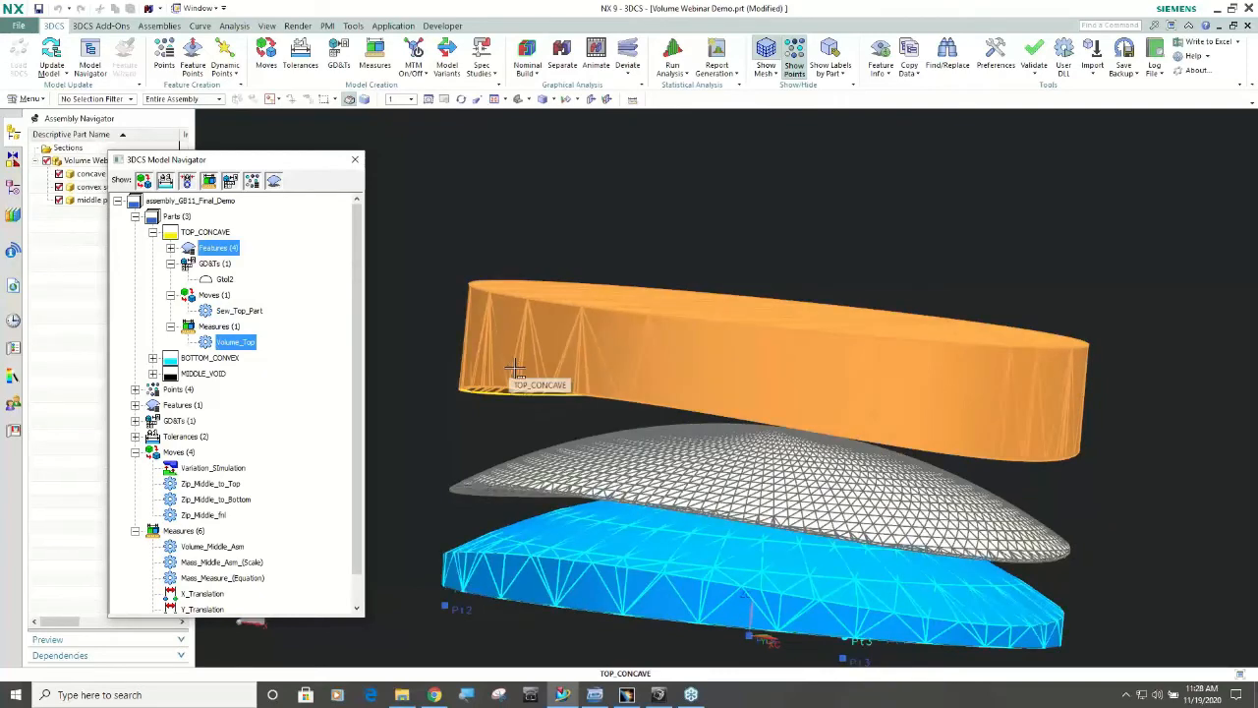
double_click(237, 344)
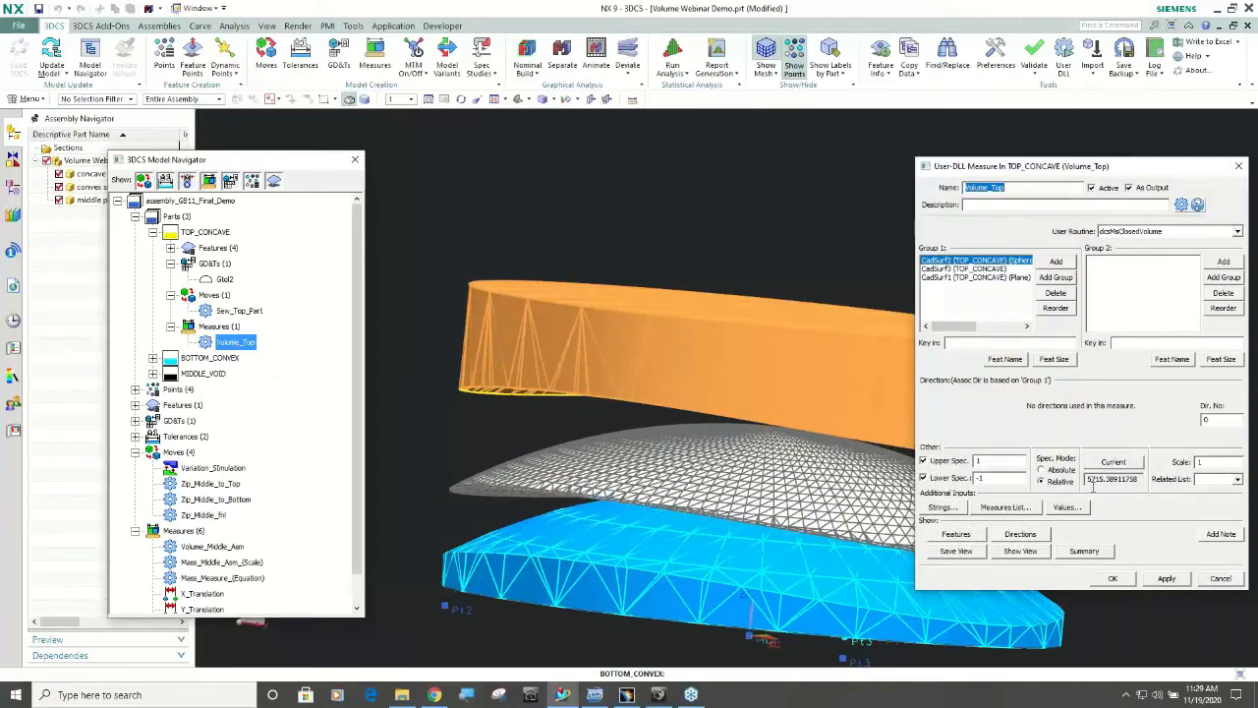
left_click(627, 51)
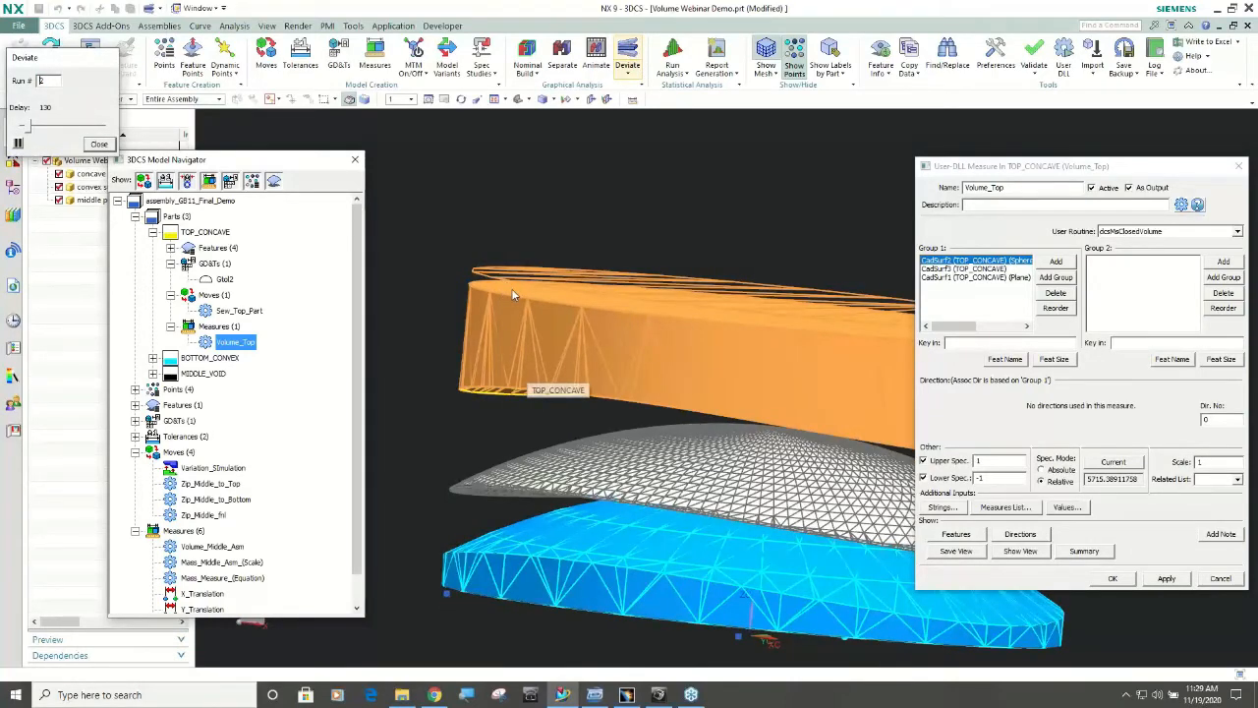
left_click(528, 54)
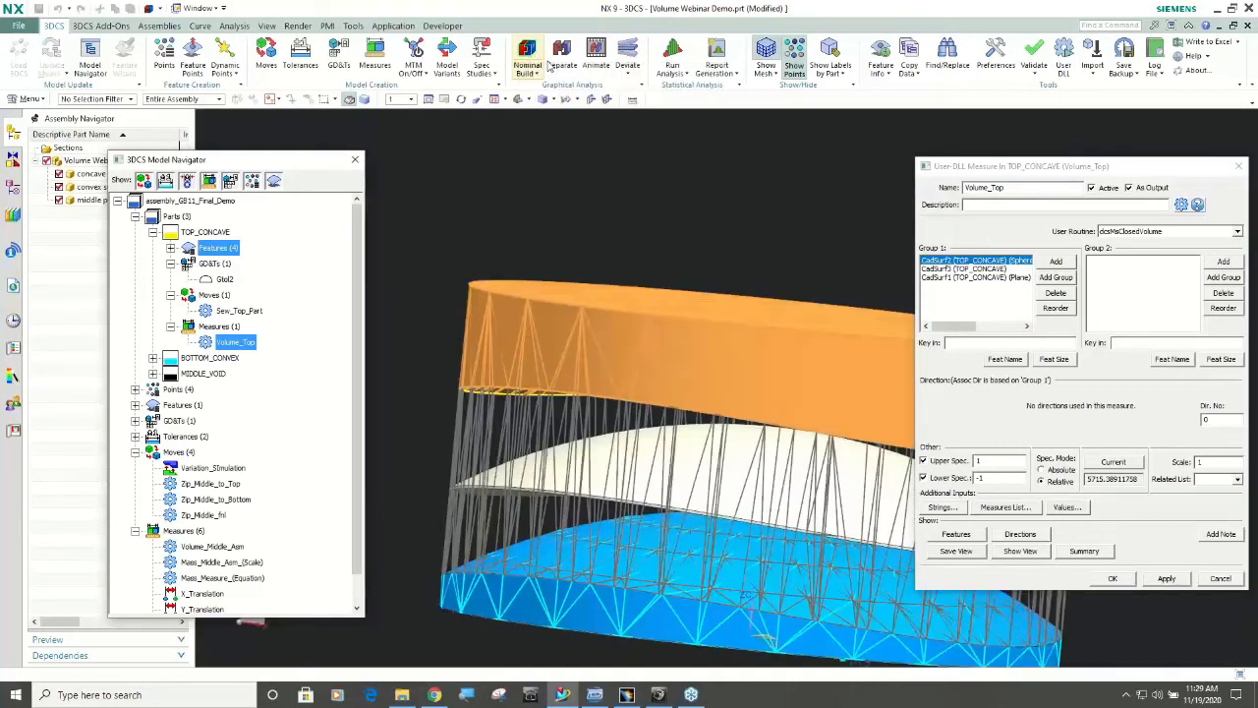
left_click(627, 54)
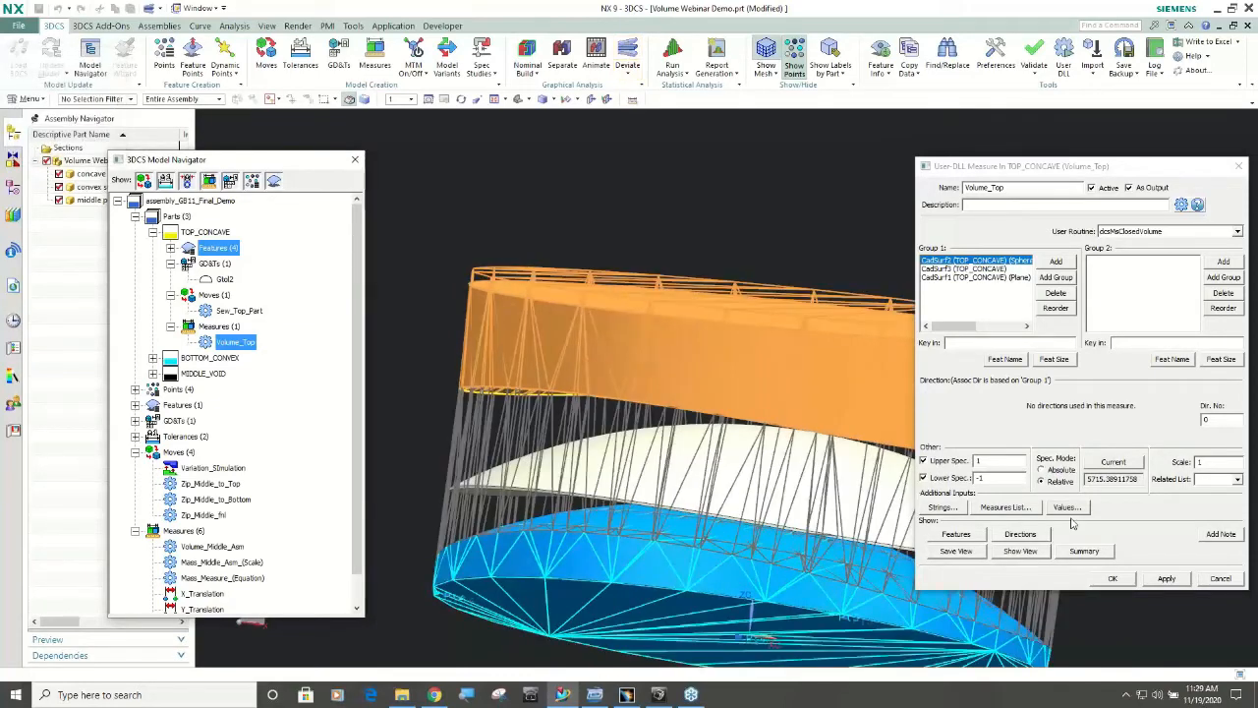
left_click(1103, 465)
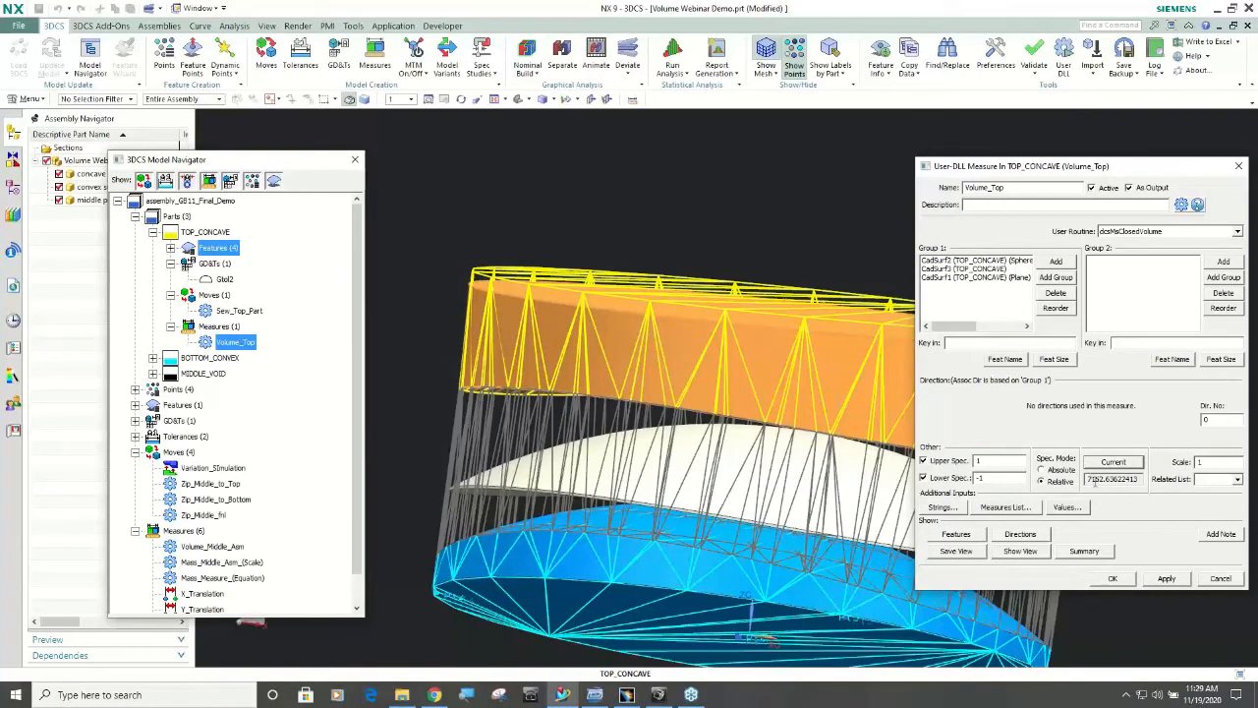
left_click(1118, 580)
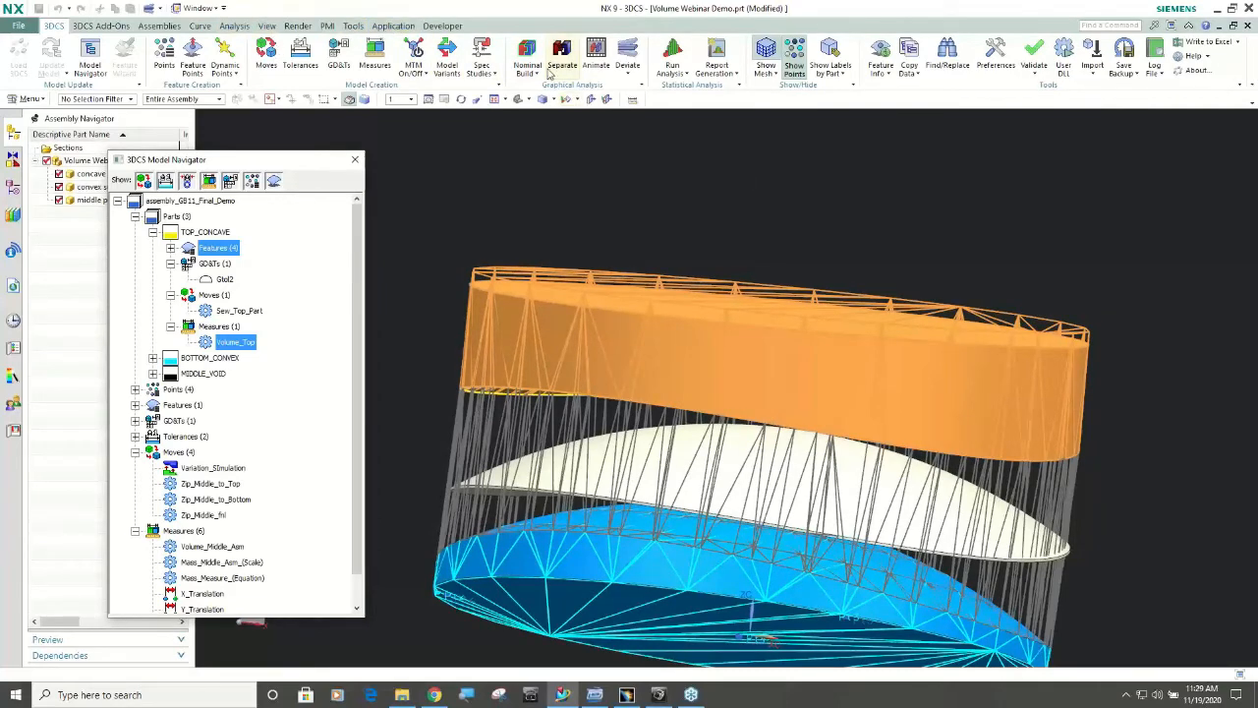
Step: Separate the assembly, activate the Nominal assembly arrangement and update the 3DCS model to match it
left_click(560, 59)
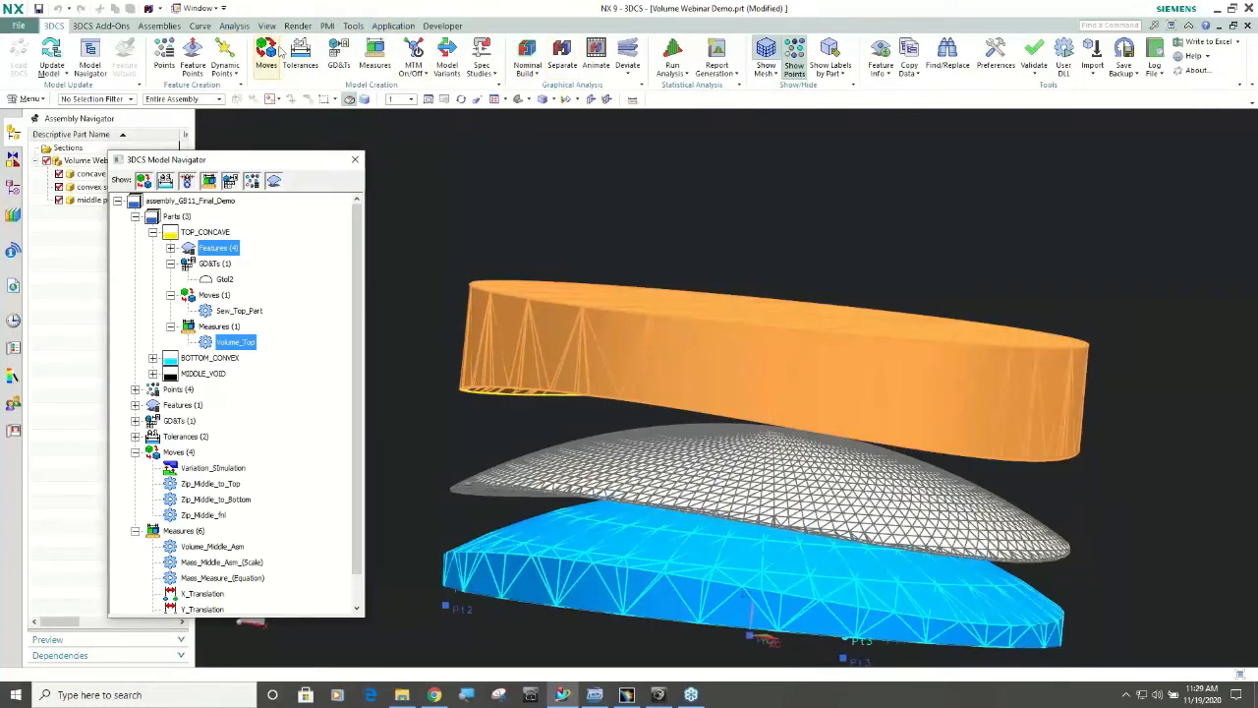
left_click(157, 26)
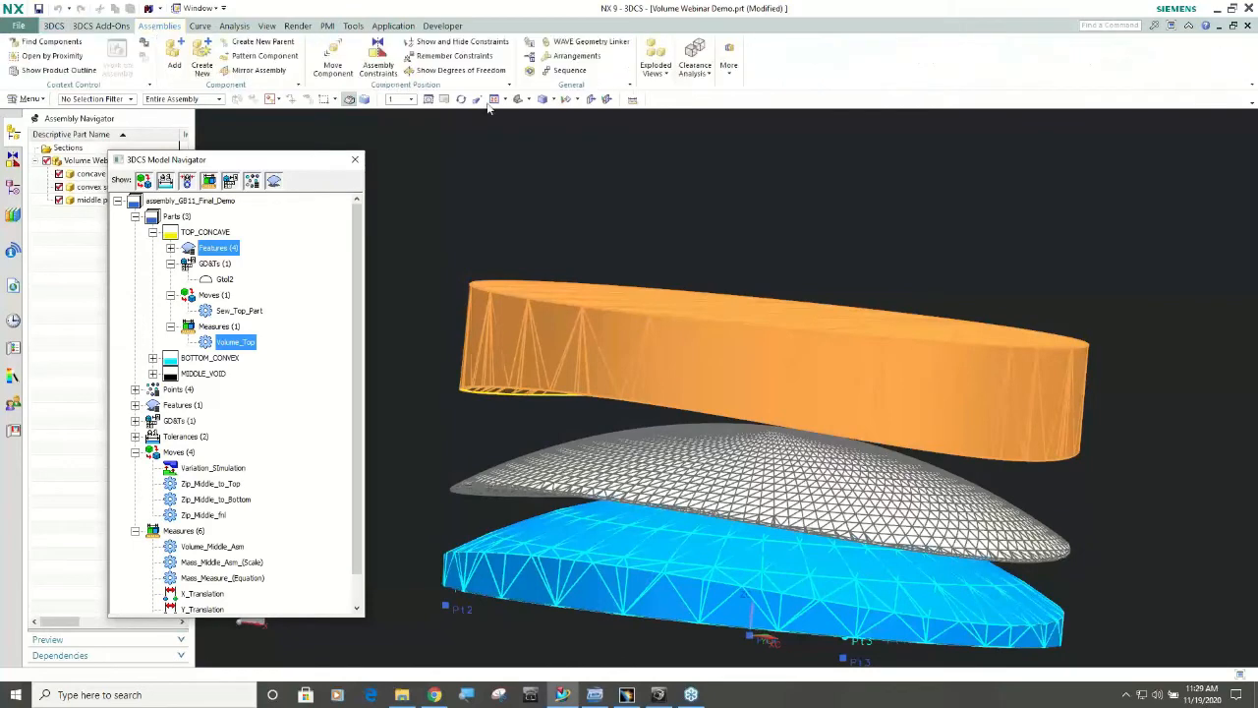
left_click(576, 56)
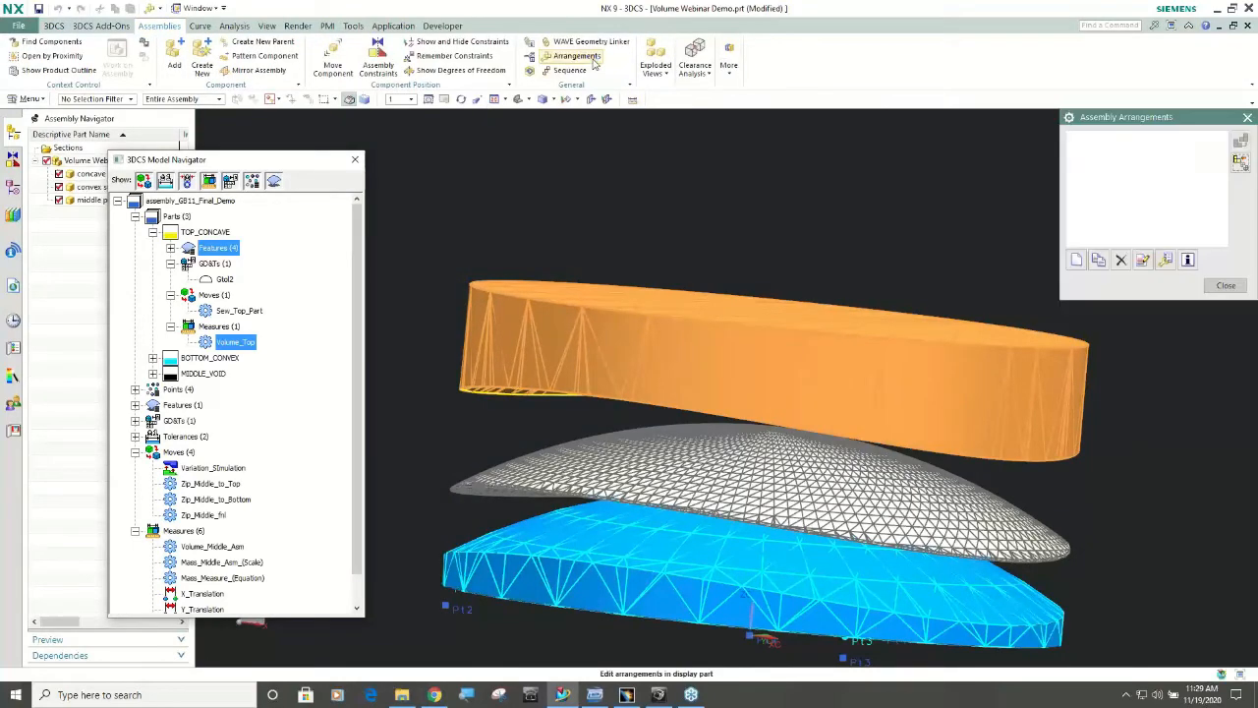
double_click(1091, 139)
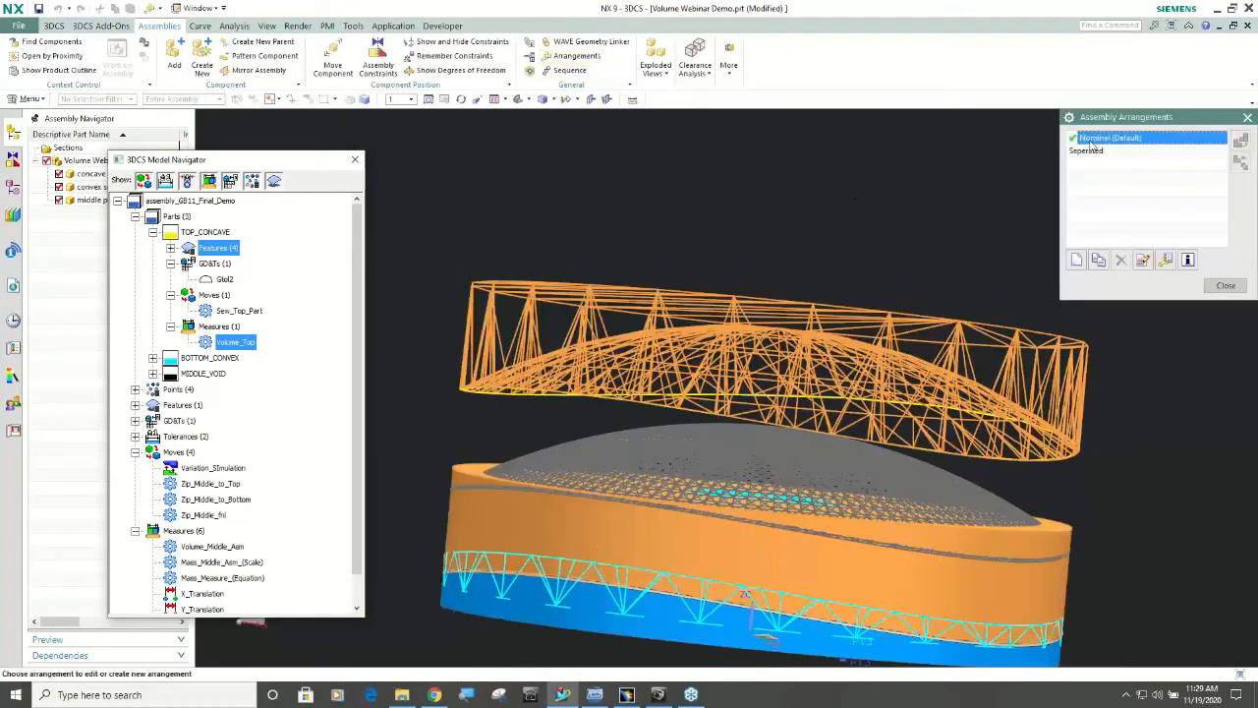
left_click(51, 28)
left_click(54, 51)
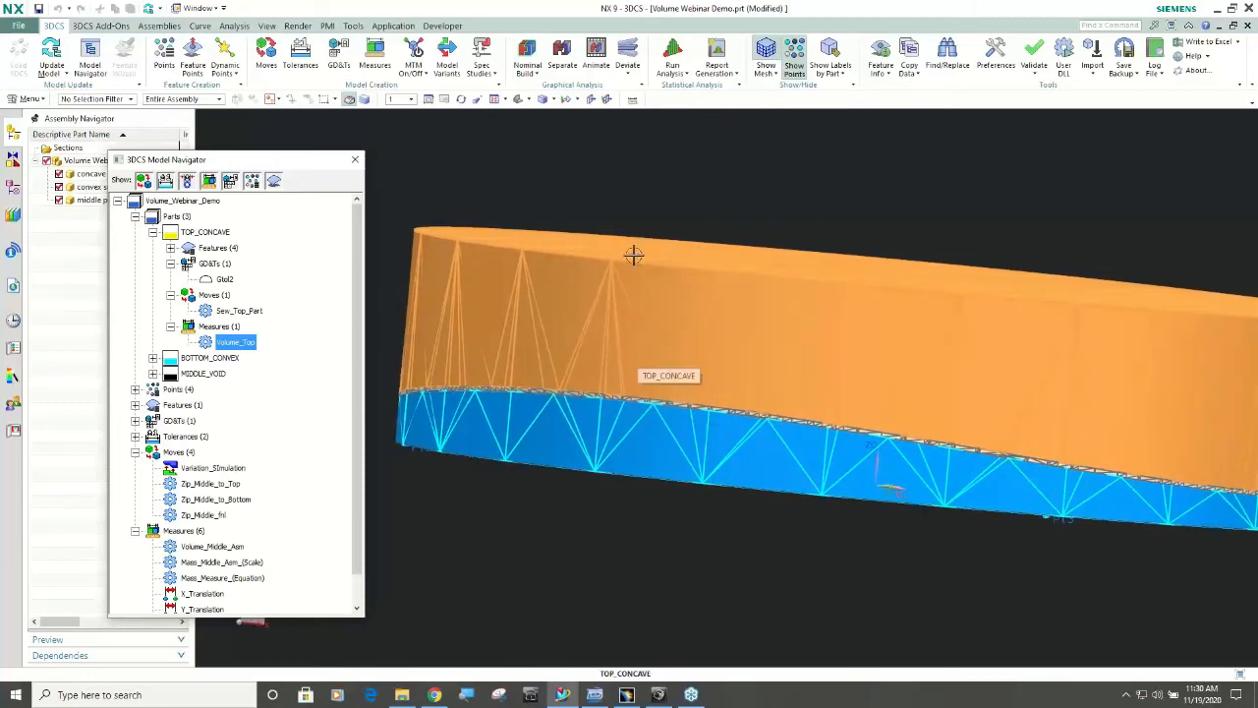
Step: Set the tolerance magnitude scale to 1 in the model settings of the 3DCS preferences
left_click(993, 57)
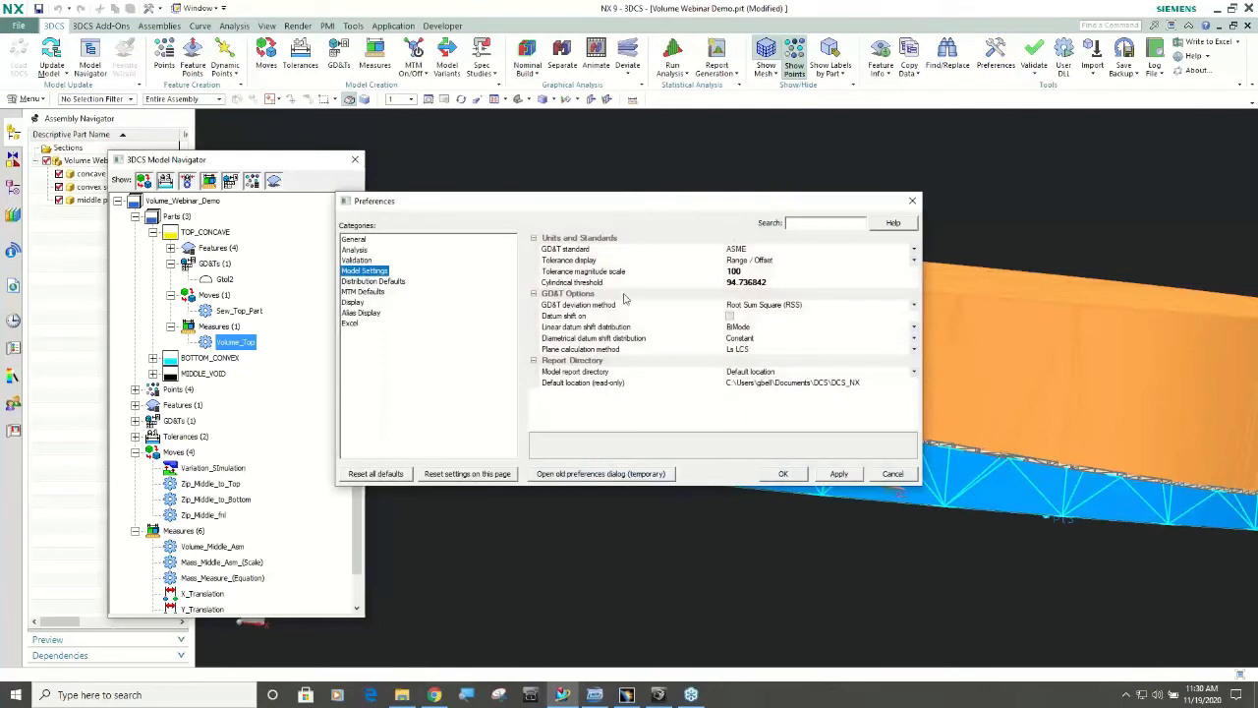
left_click(737, 273)
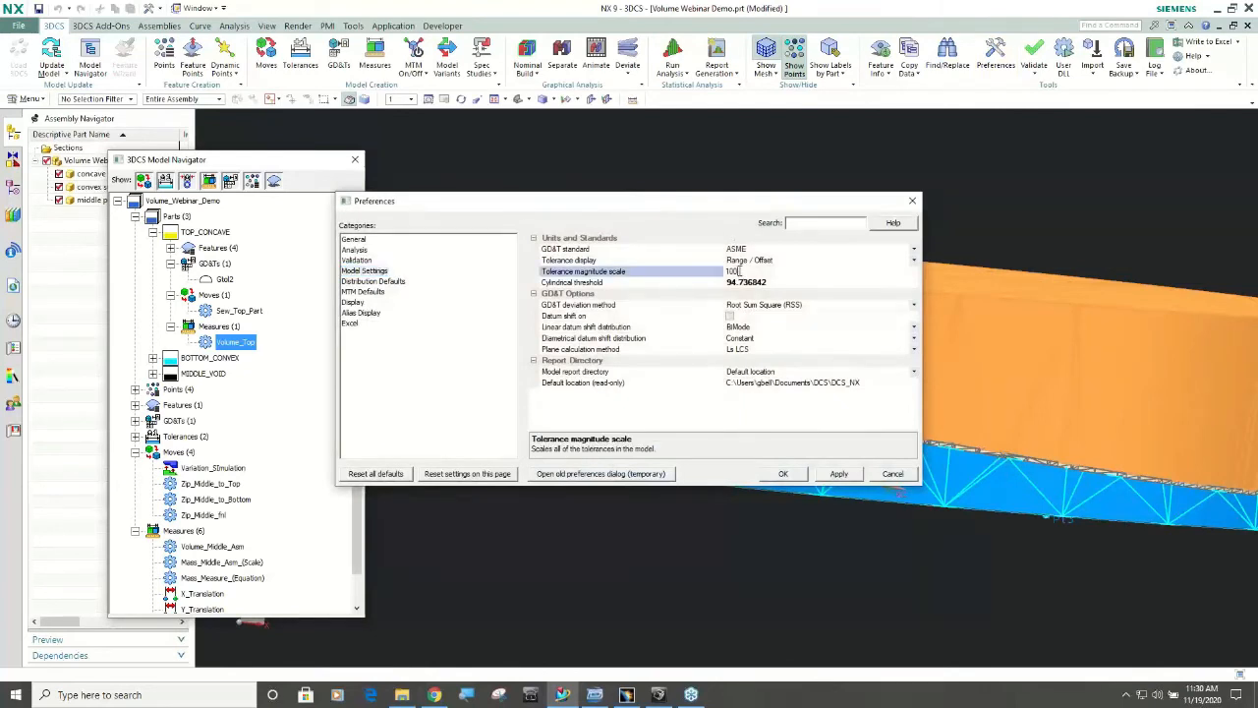
left_click_drag(739, 272, 680, 275)
left_click(784, 475)
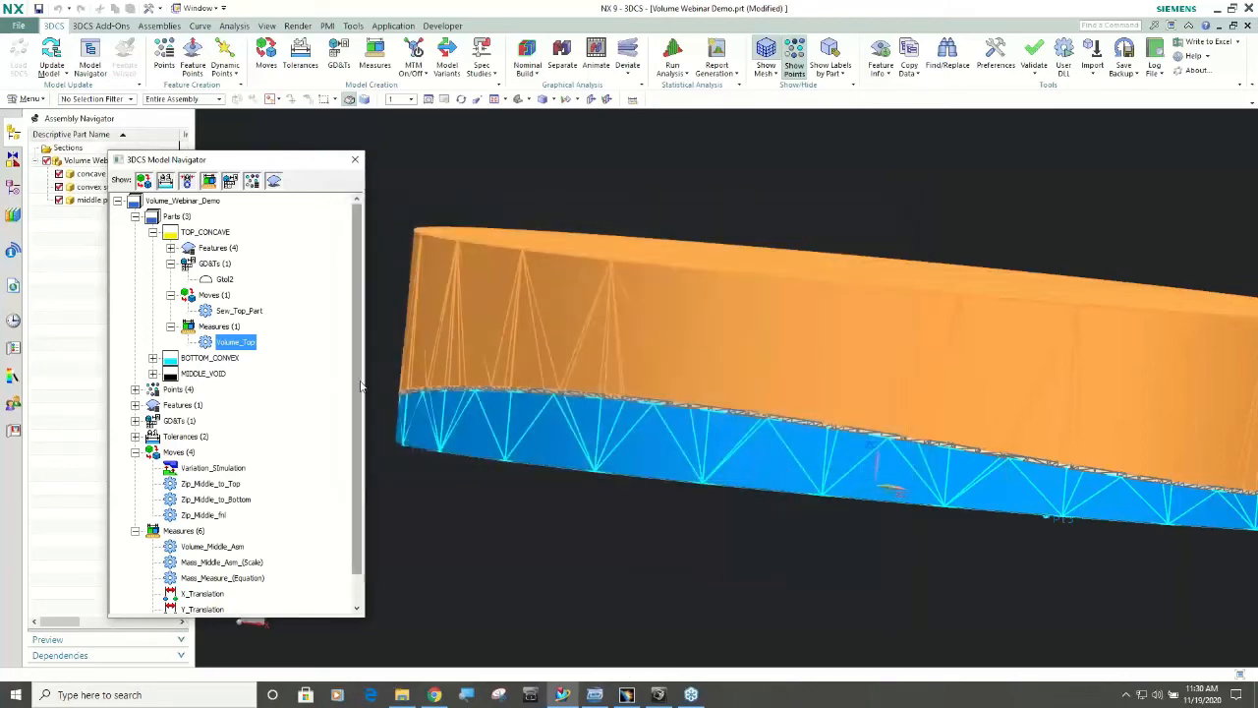
Step: Move the model tree aside and run a 100-run Monte Carlo analysis with contributor analysis
scroll(356, 433, "down", 1)
left_click_drag(283, 160, 232, 166)
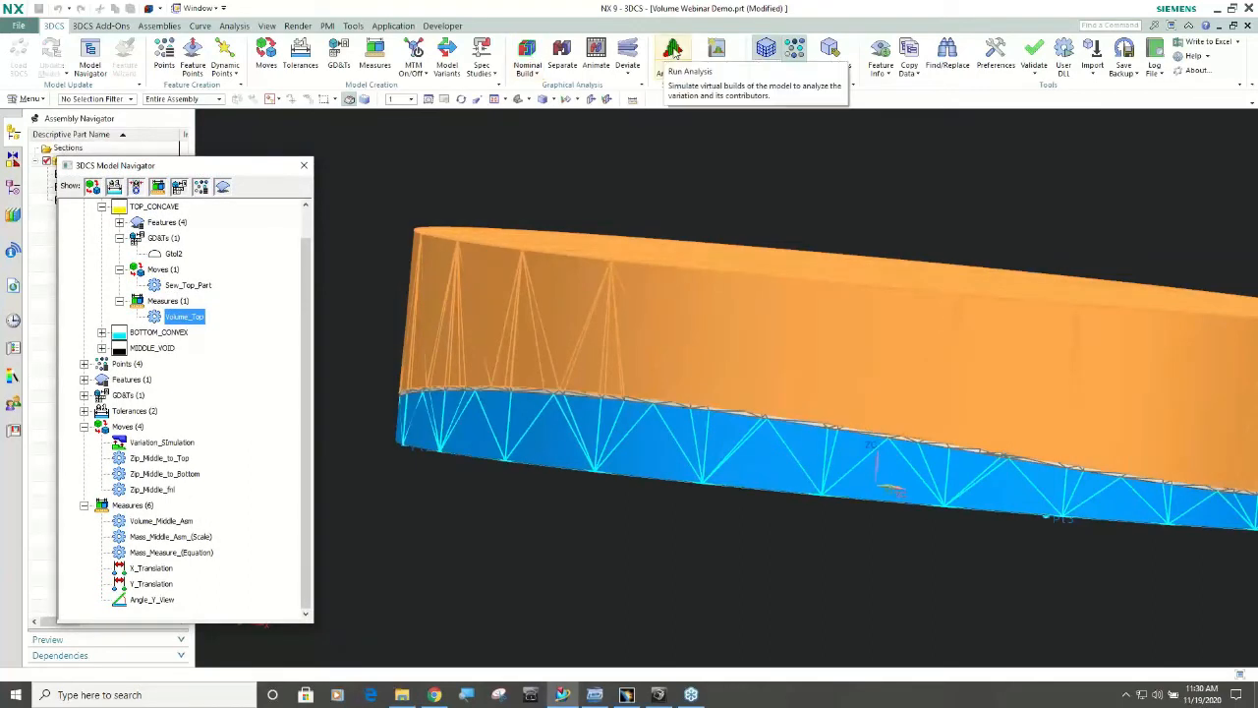
left_click(674, 54)
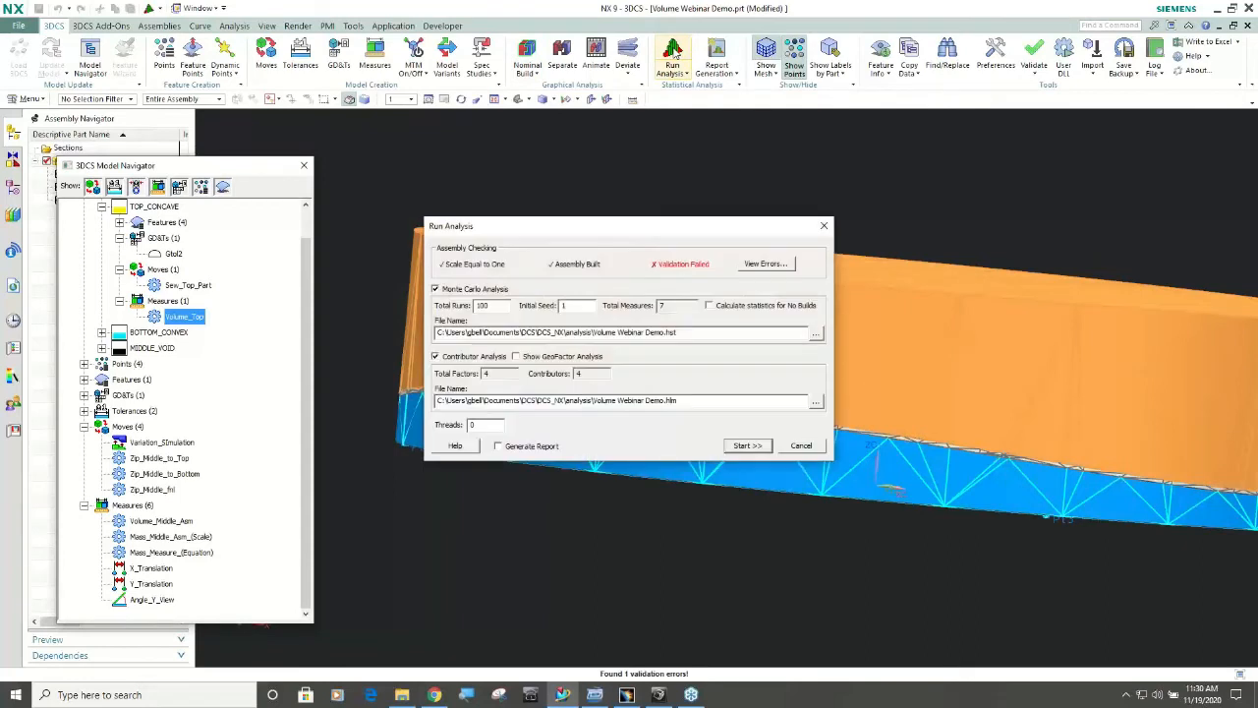
left_click(746, 447)
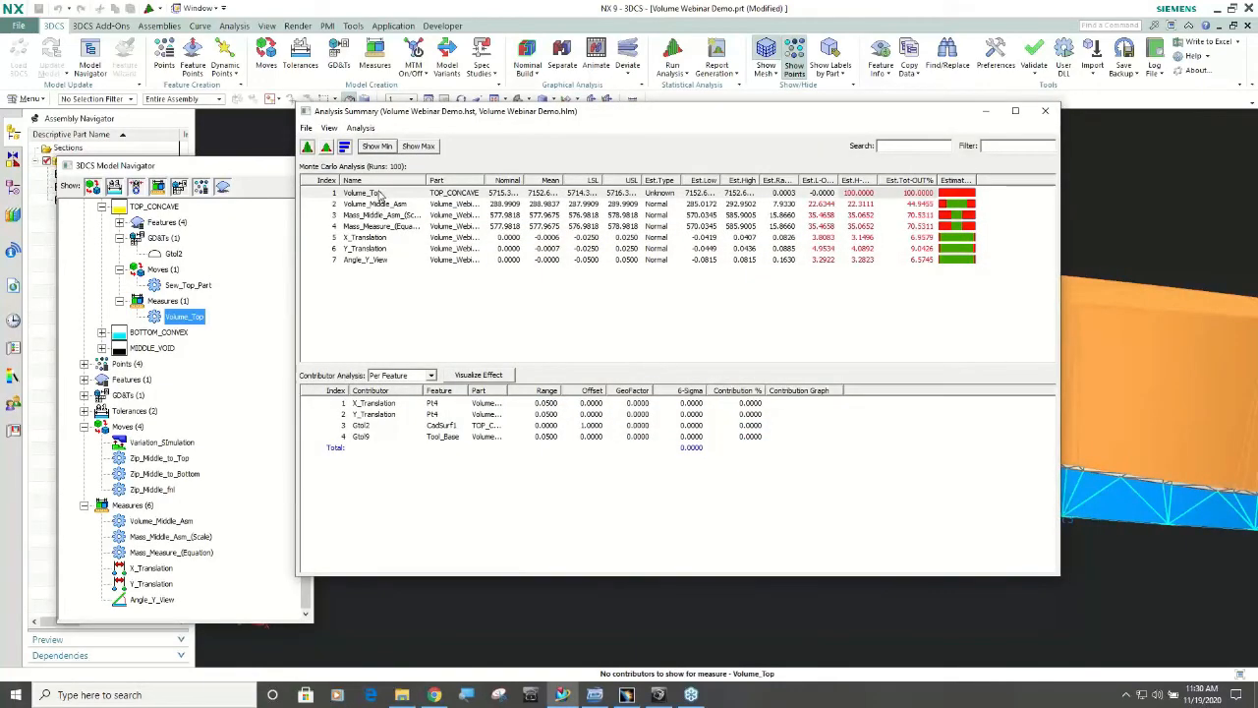
Step: Review the detailed Monte Carlo results of the Volume_Top measure and close them
left_click(380, 194)
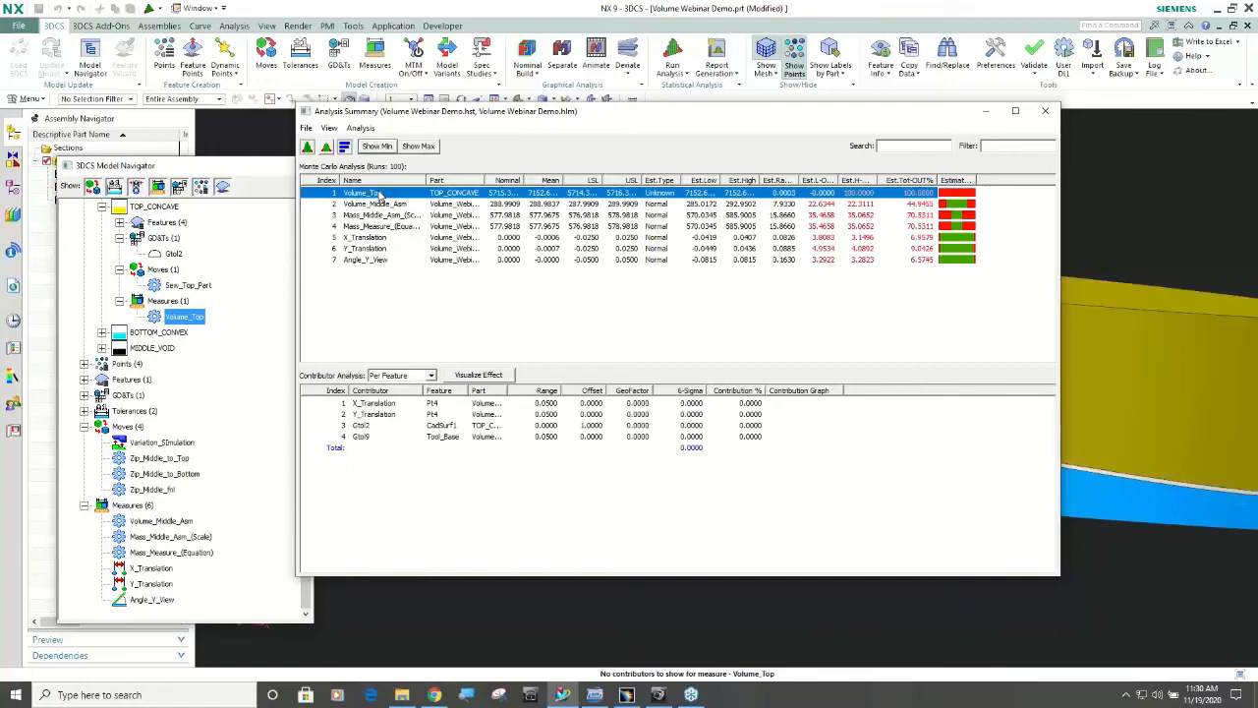
double_click(379, 195)
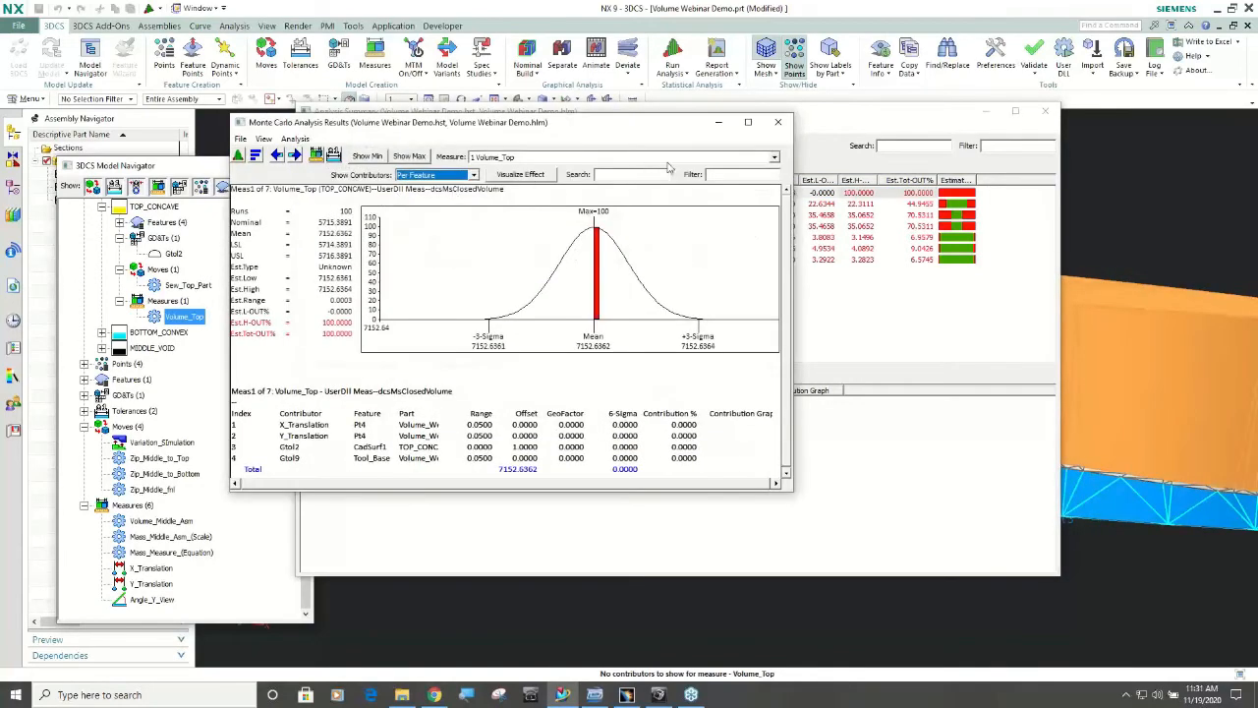
left_click(778, 127)
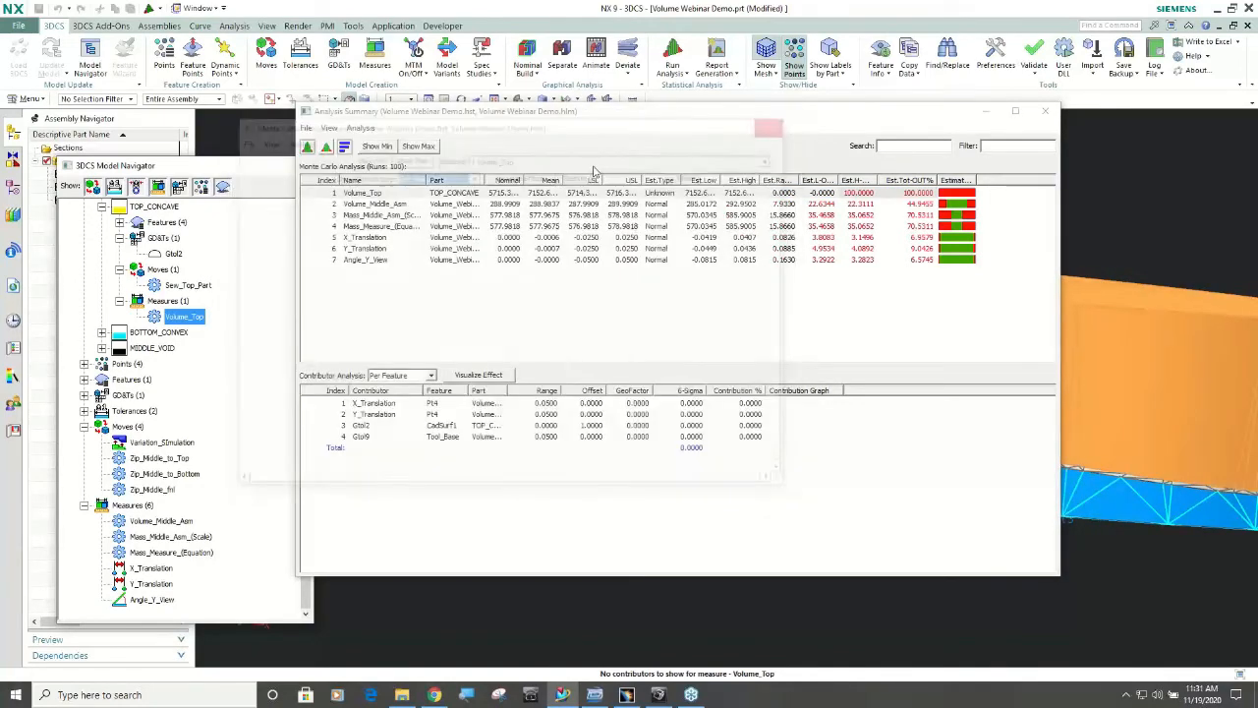
Step: Show the detailed Monte Carlo results of Volume_Middle_Asm and place their window clear of the model tree
left_click(378, 206)
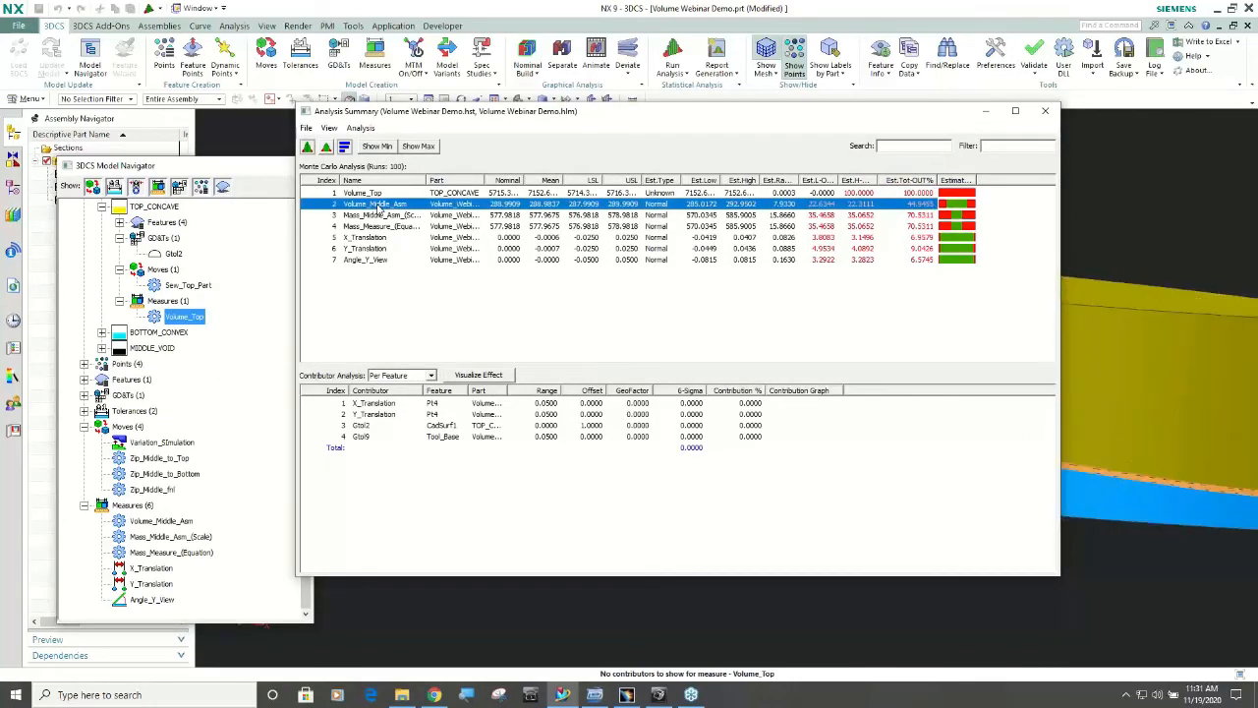
double_click(378, 207)
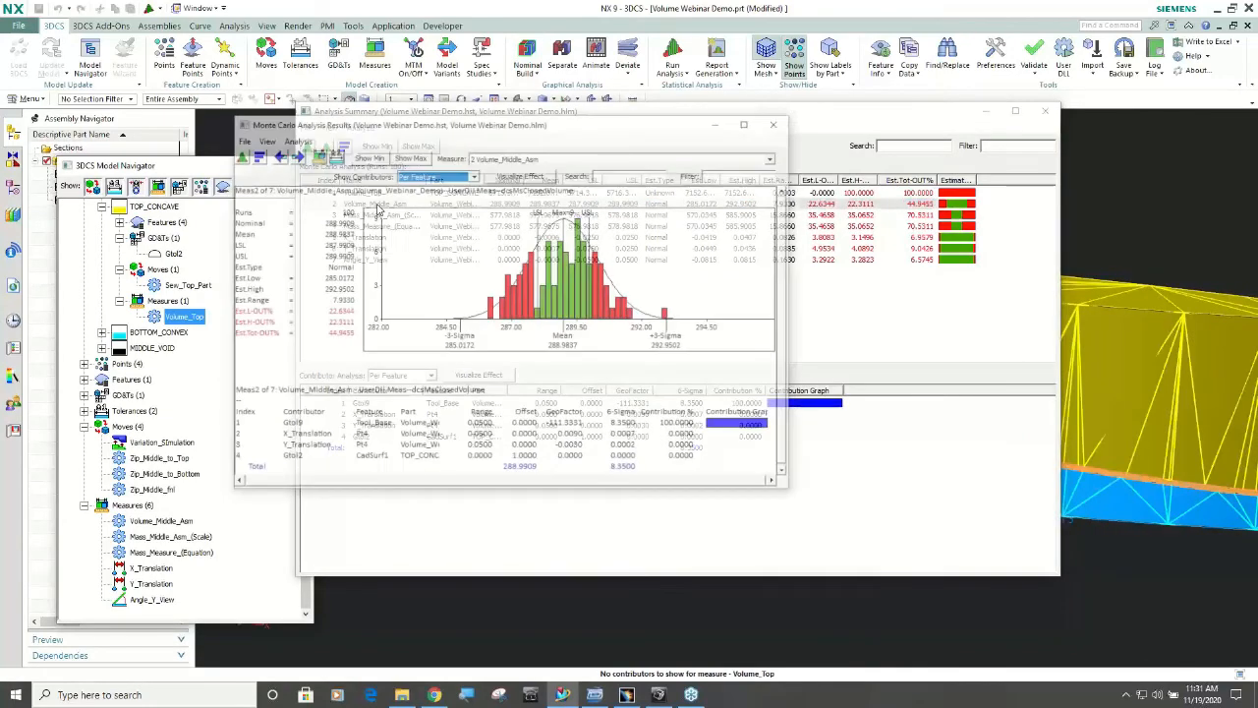
left_click_drag(663, 132, 552, 247)
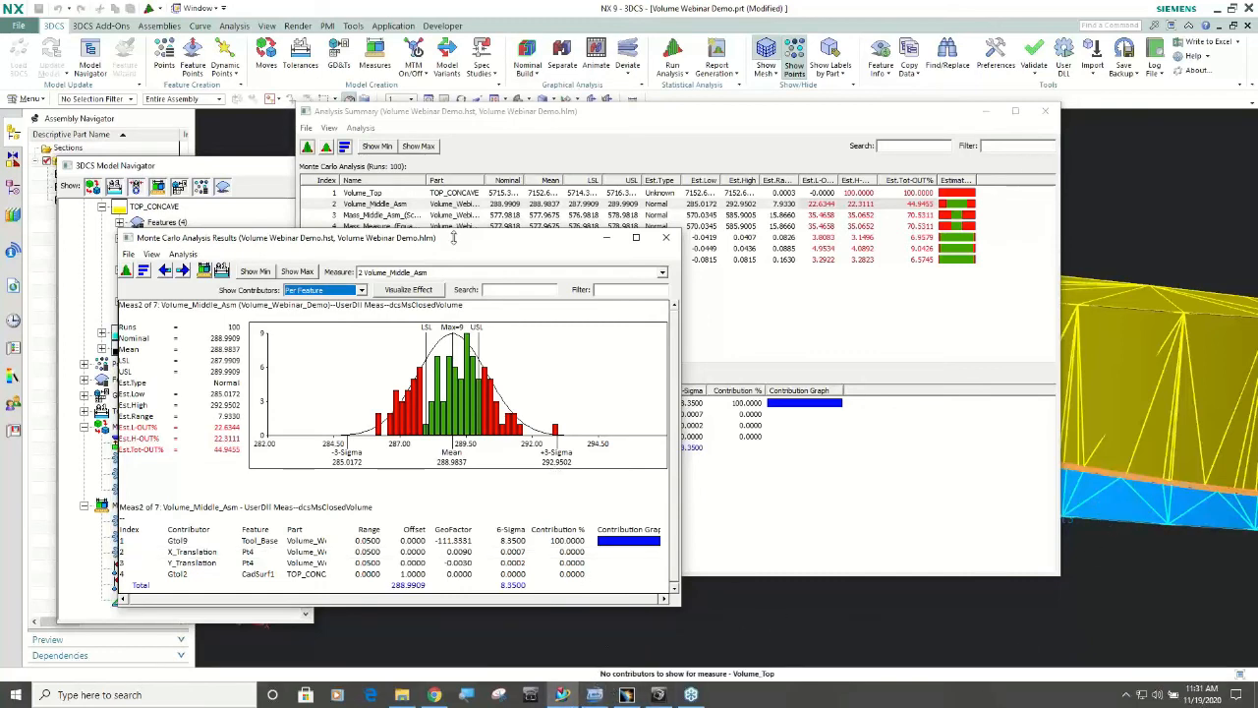
left_click_drag(490, 248, 698, 266)
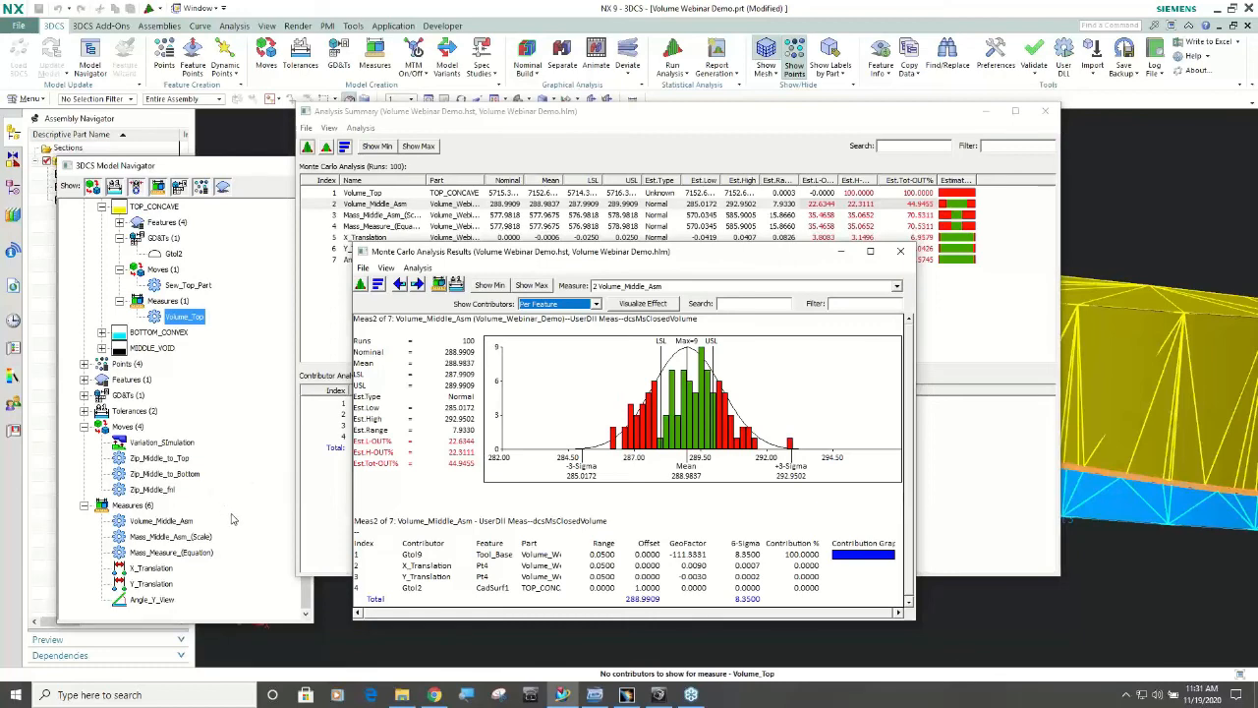
Step: Highlight the geometry used by the Volume_Middle_Asm measure and by the Zip_Middle_to_Top, Zip_Middle_to_Bottom and Zip_Middle_fnl moves
left_click(183, 524)
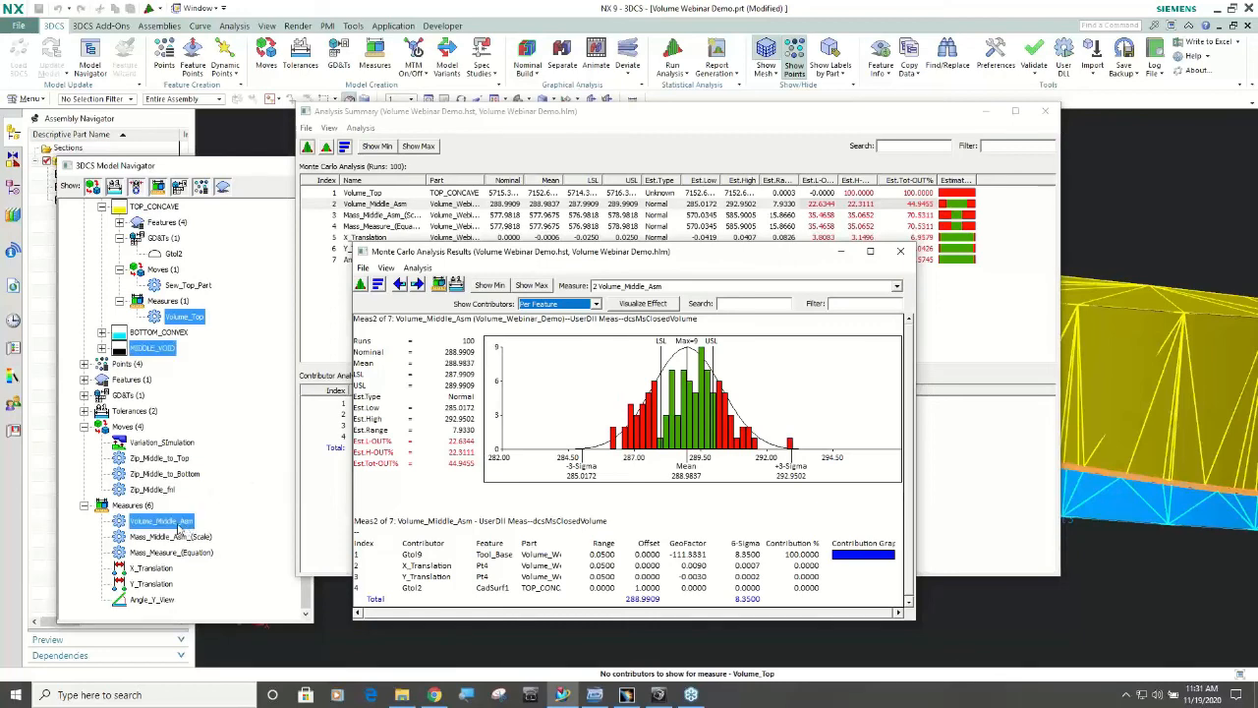
left_click(159, 462)
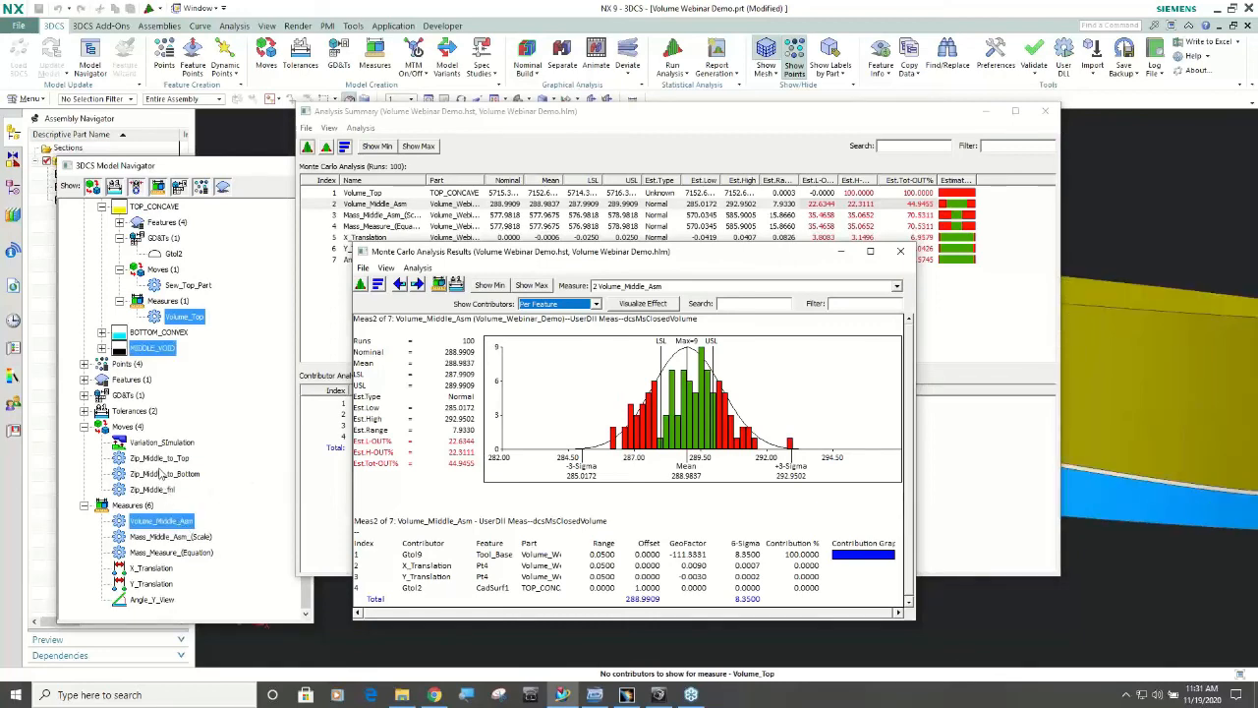
left_click(158, 476)
left_click(154, 490)
left_click(156, 477)
left_click(159, 461)
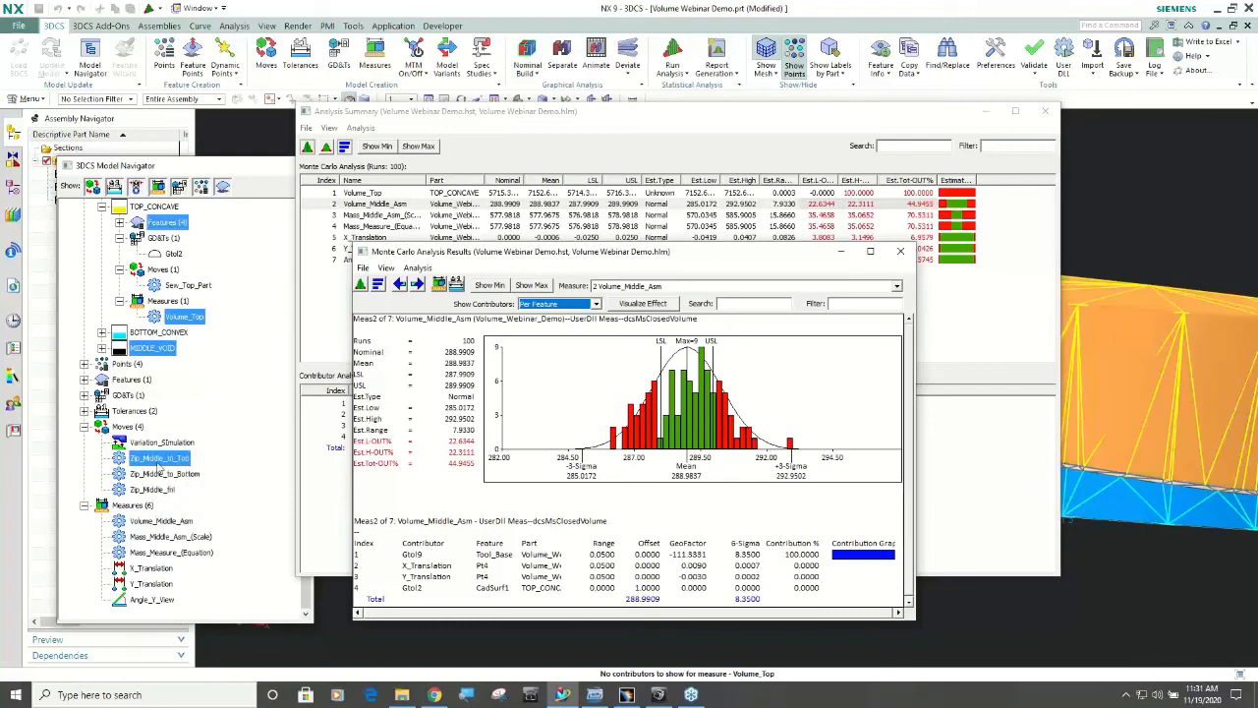
left_click(158, 477)
left_click(154, 489)
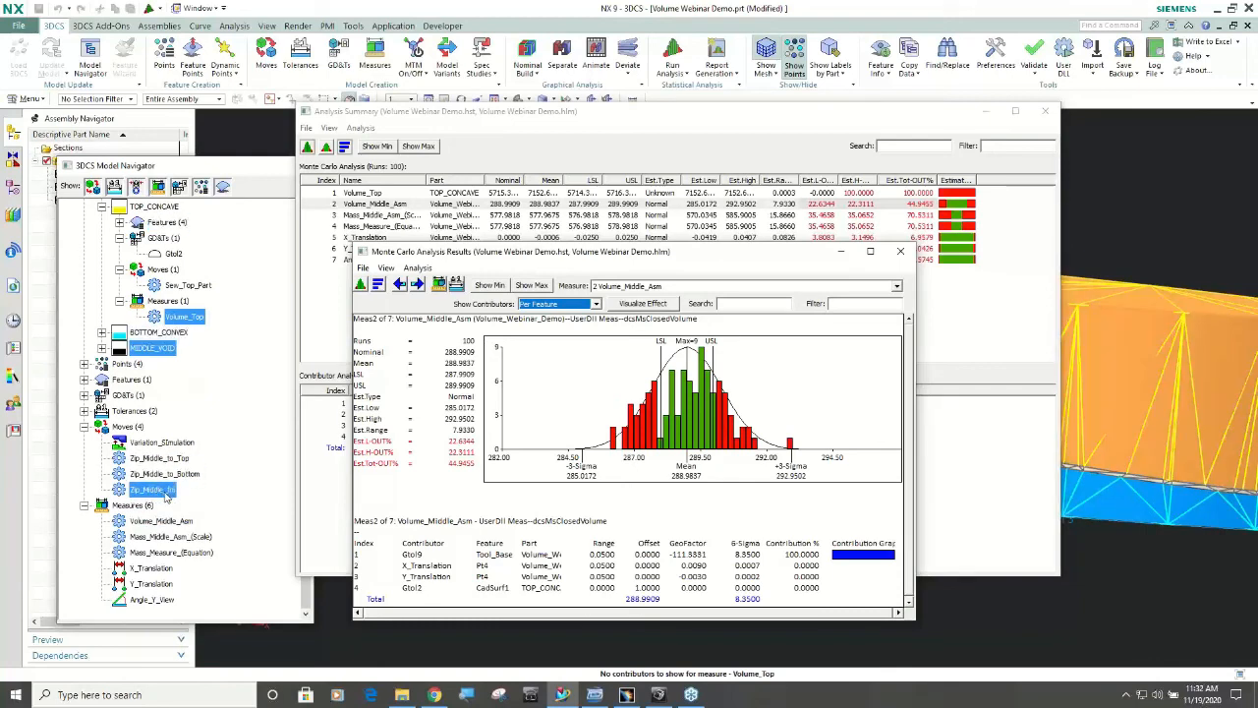
Step: Switch to the 3DCS Variation Analyst help and look up the MTM Library 2 (dcu_mtmLib2.dll) routines
left_click(595, 694)
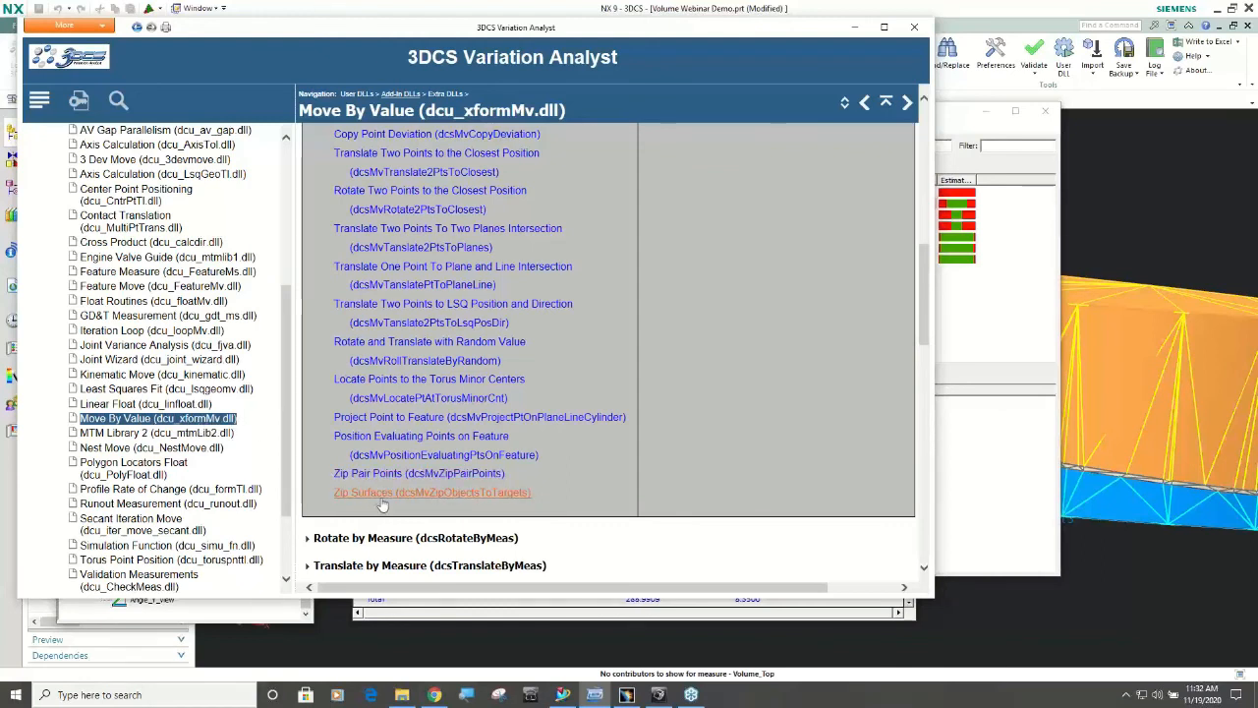
left_click(167, 436)
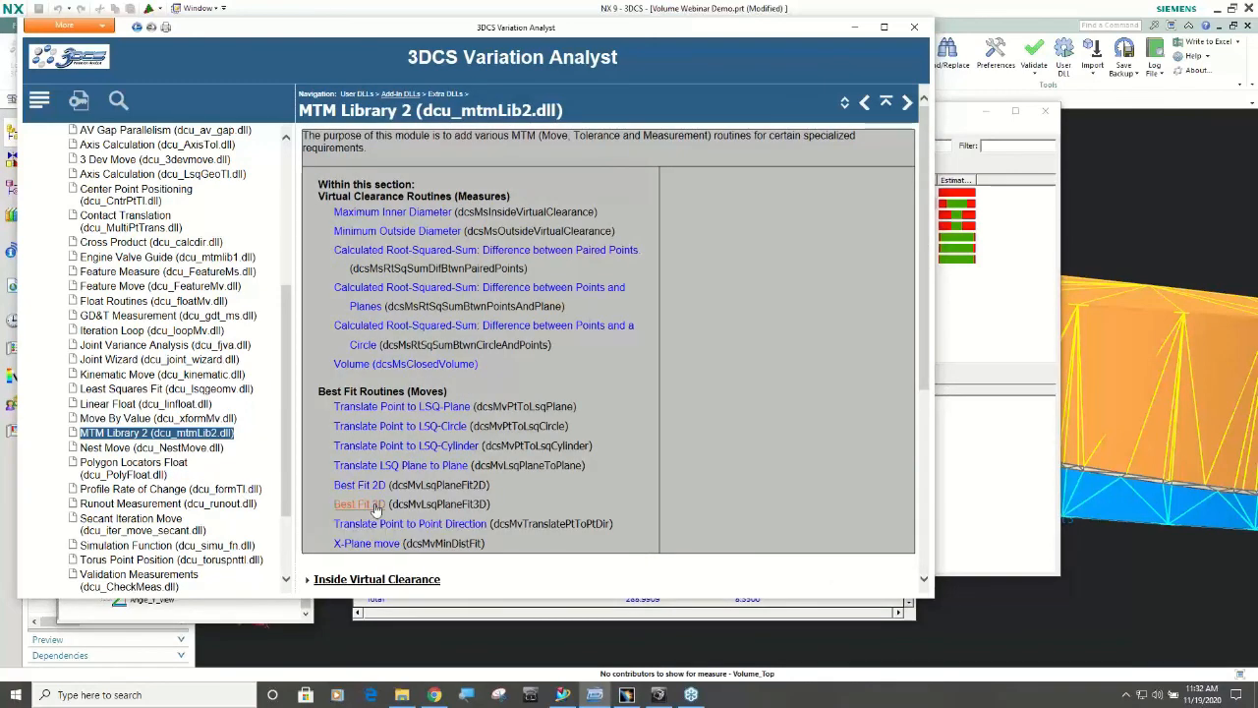